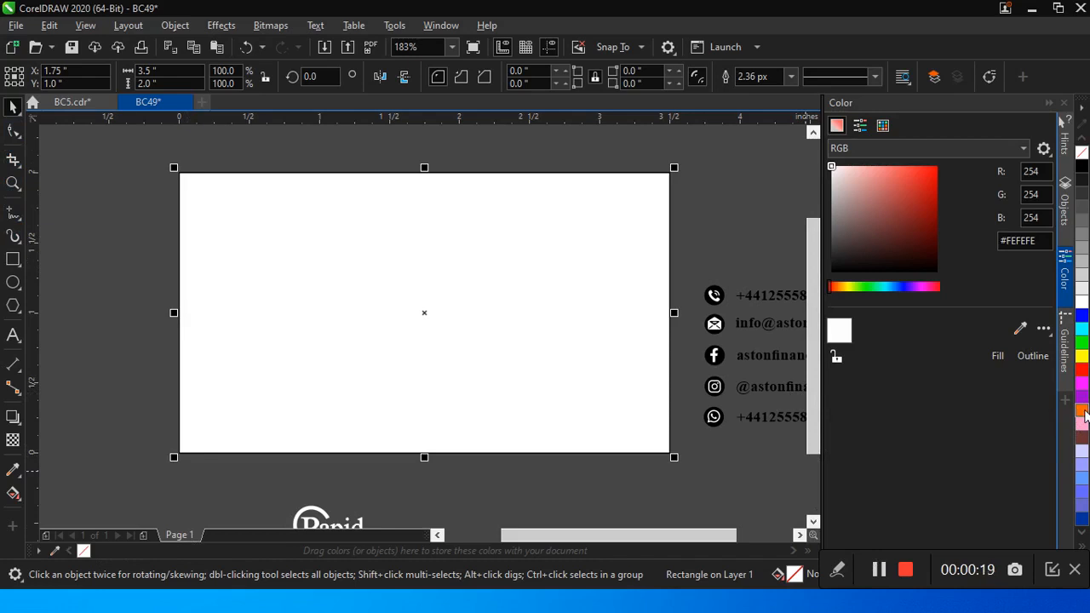
Fill the 3.5 by 2 inch card rectangle with orange R255 G120 B31 and remove its outline.
click(1084, 411)
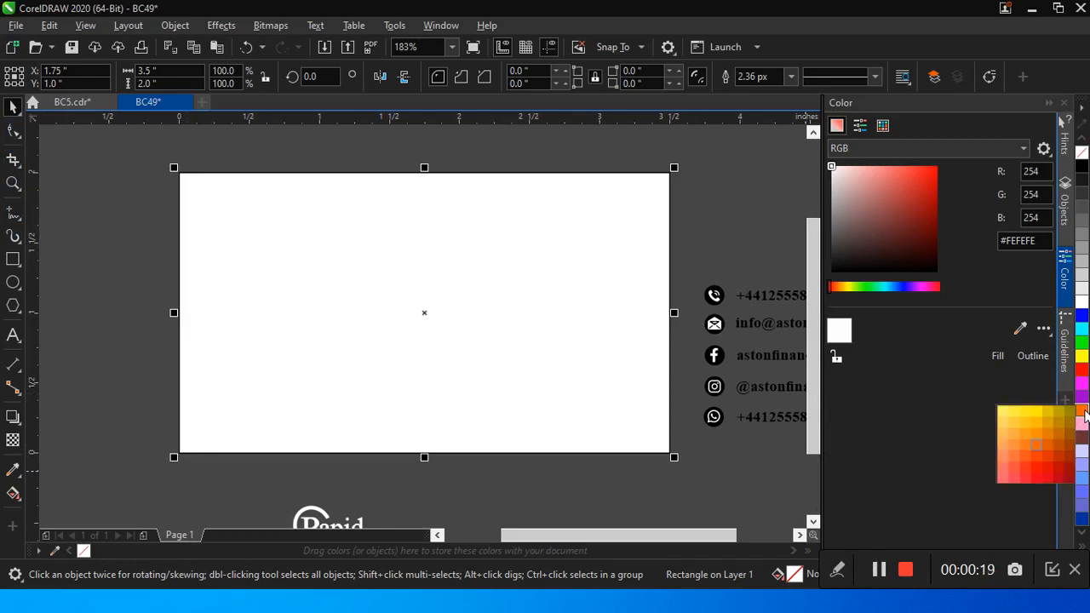
click(1023, 445)
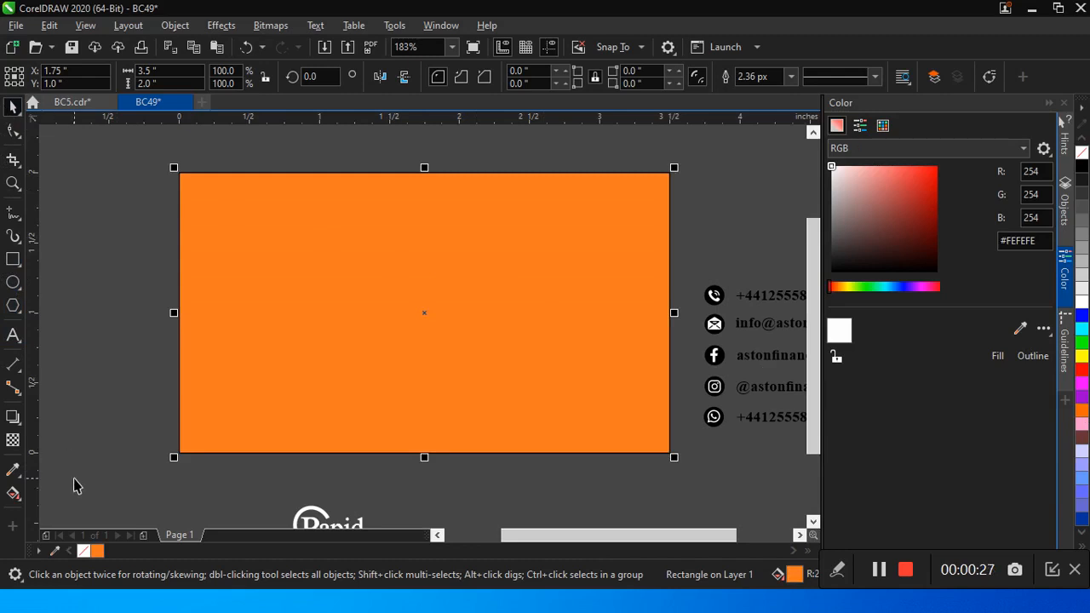
right_click(84, 552)
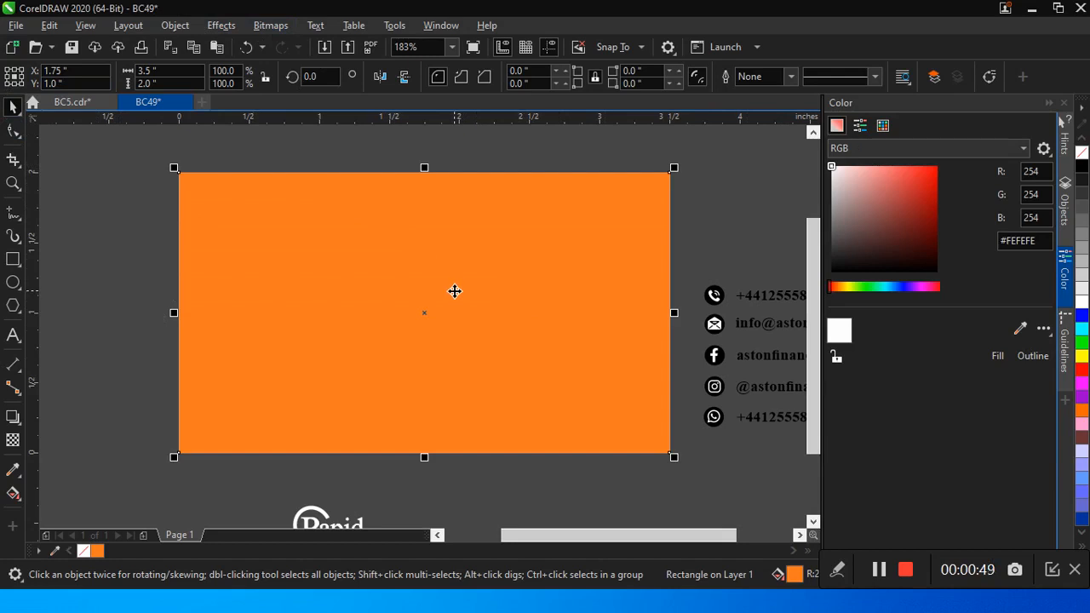
Place a duplicate of the orange rectangle offset down and to the left, and stretch it upward to about 2.215 inches tall.
drag(535, 304, 475, 320)
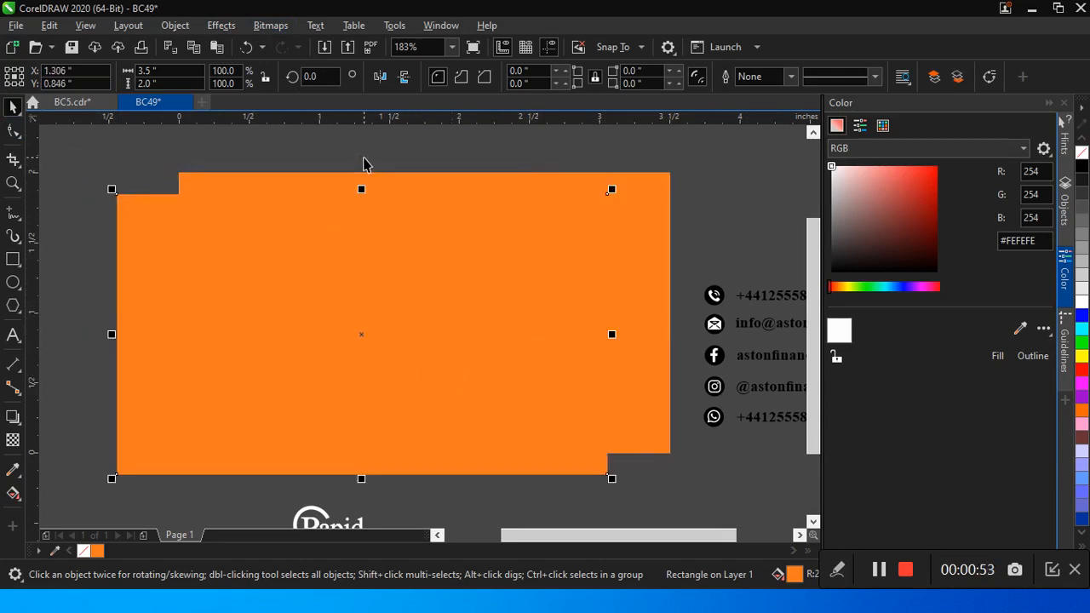
drag(361, 189, 361, 158)
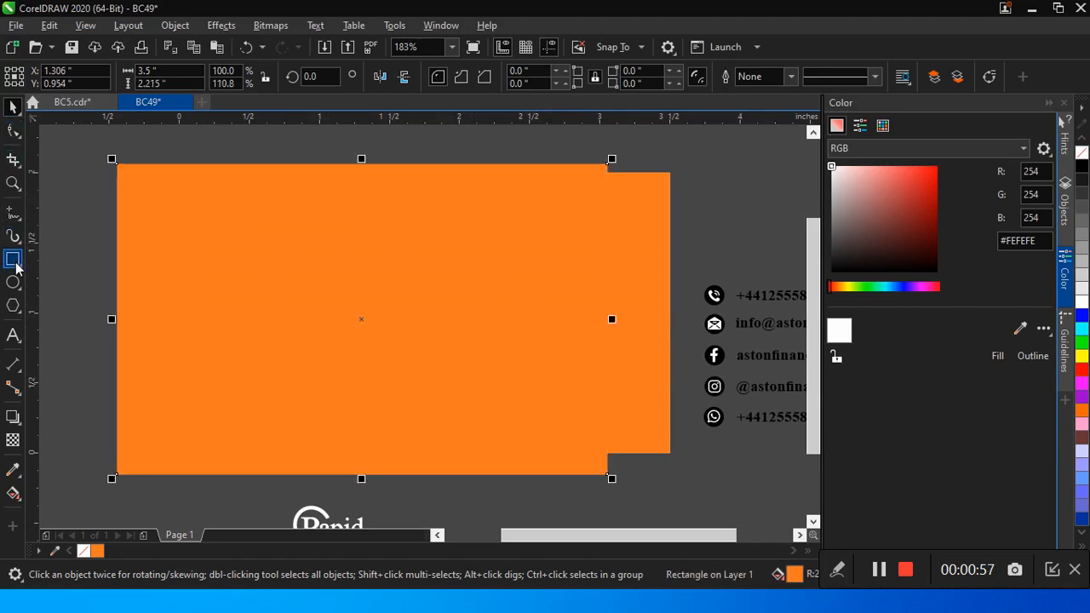
Convert the copy to curves and reshape it into a right-pointing arrow by adding nodes mid-top, mid-bottom and mid-right and deleting both right corners.
click(12, 131)
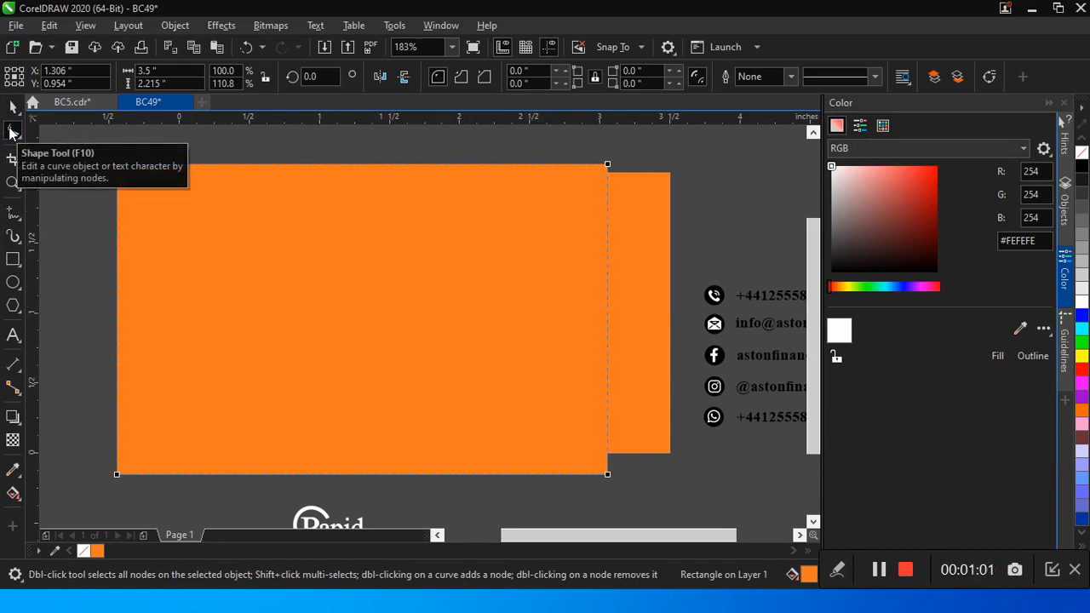
key(ctrl+q)
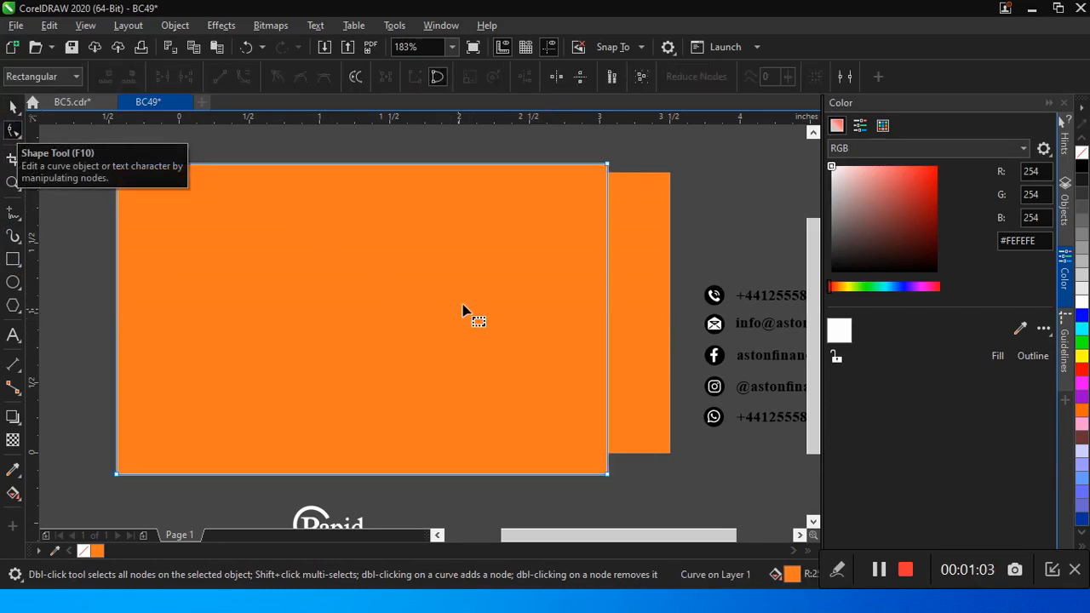
click(379, 165)
double_click(379, 167)
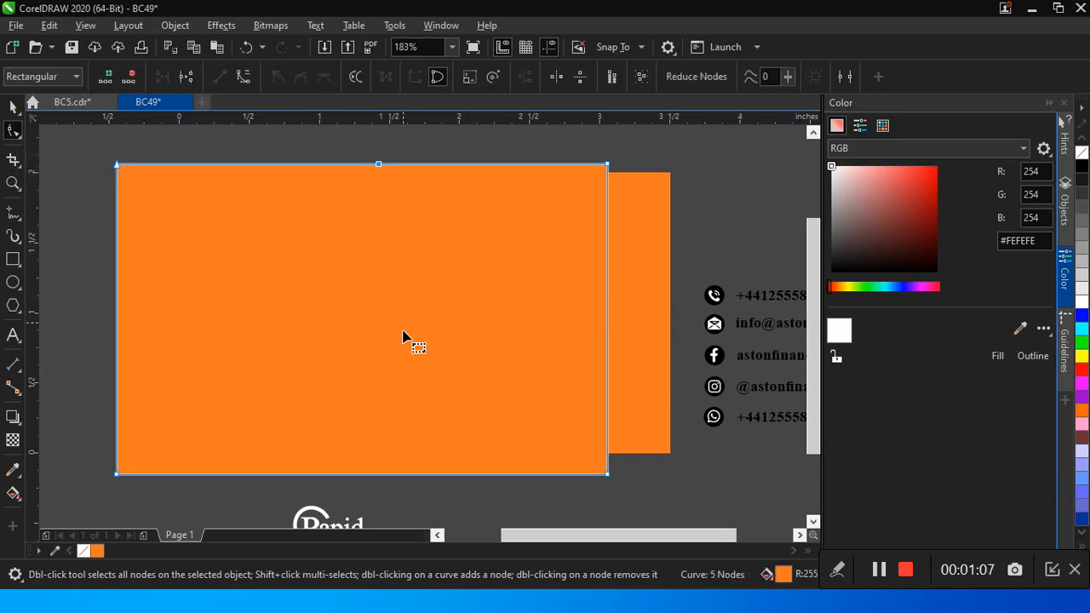
click(382, 479)
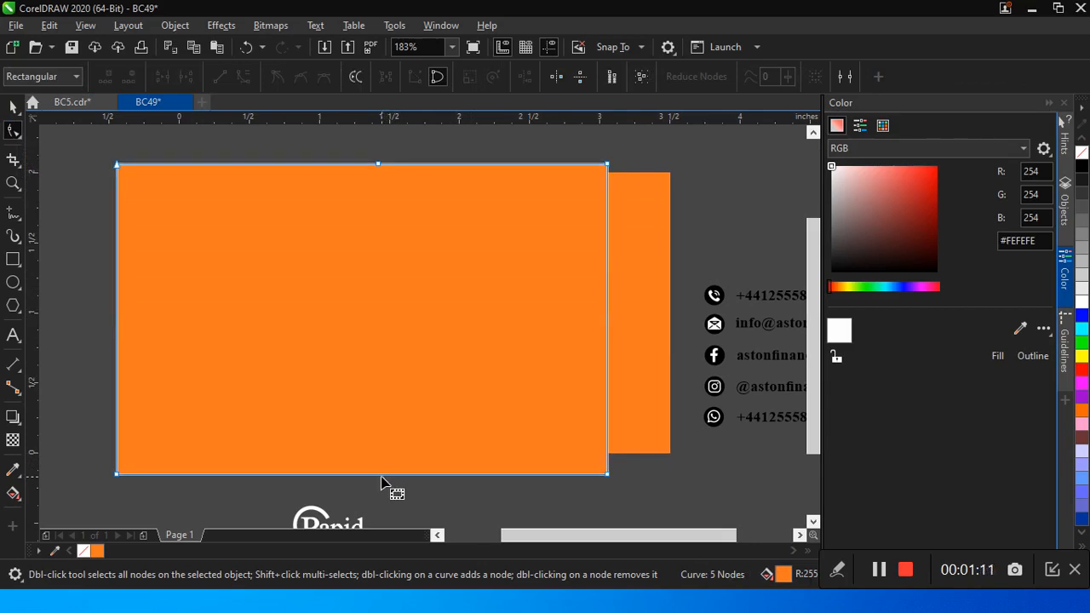
double_click(379, 475)
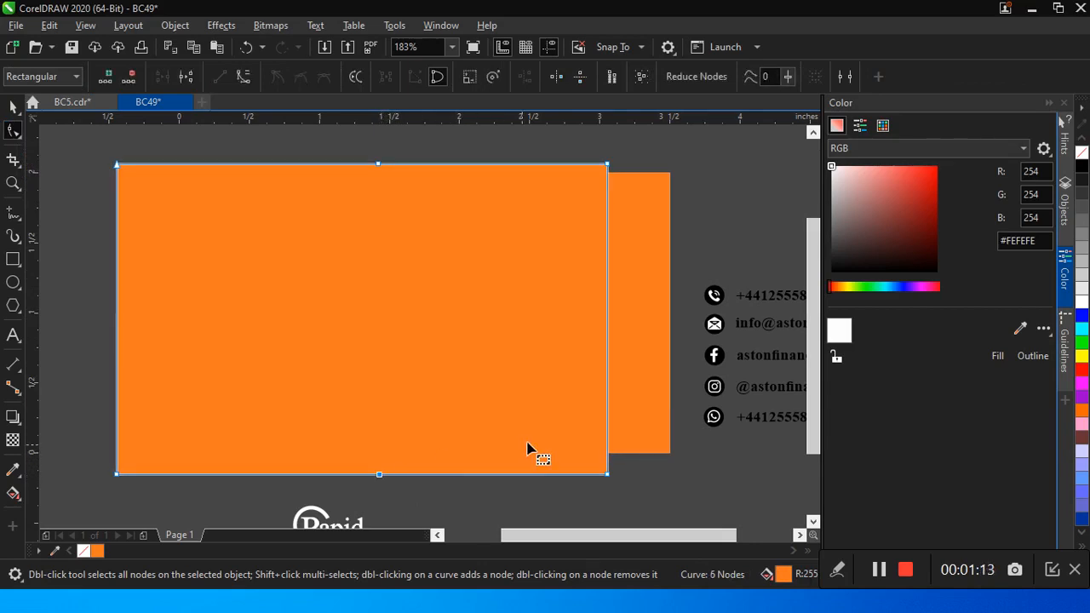
double_click(608, 311)
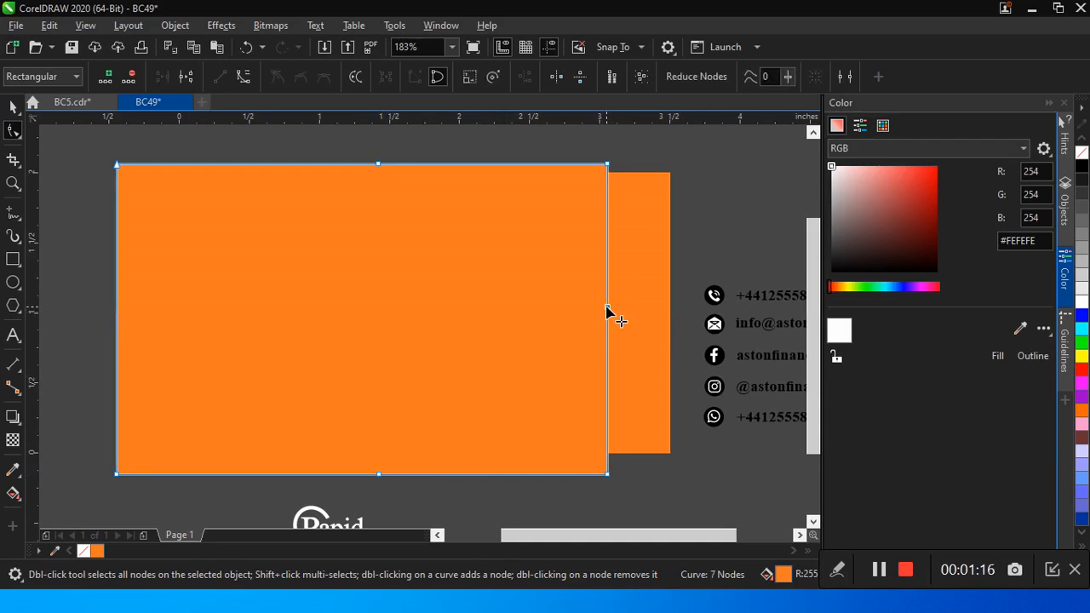
double_click(608, 165)
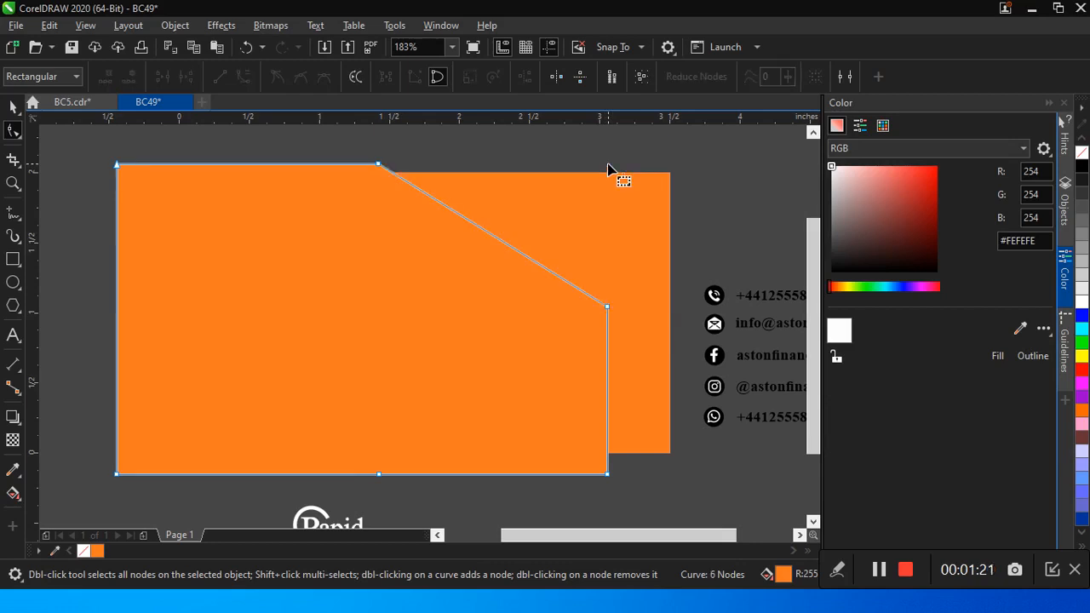
double_click(606, 474)
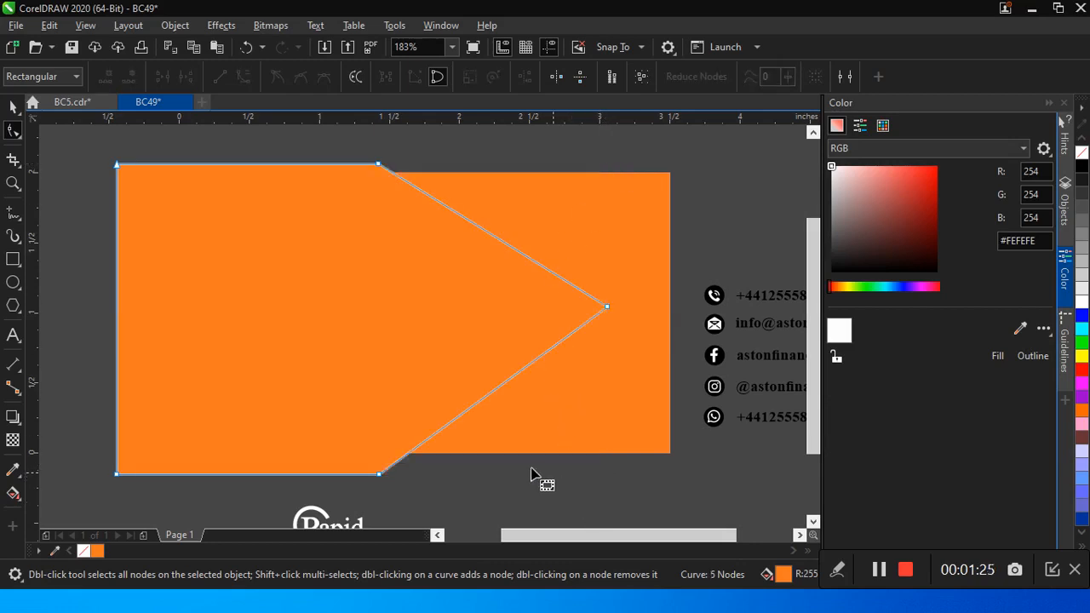
Fill the arrow shape with the near-black palette color.
click(10, 108)
click(11, 108)
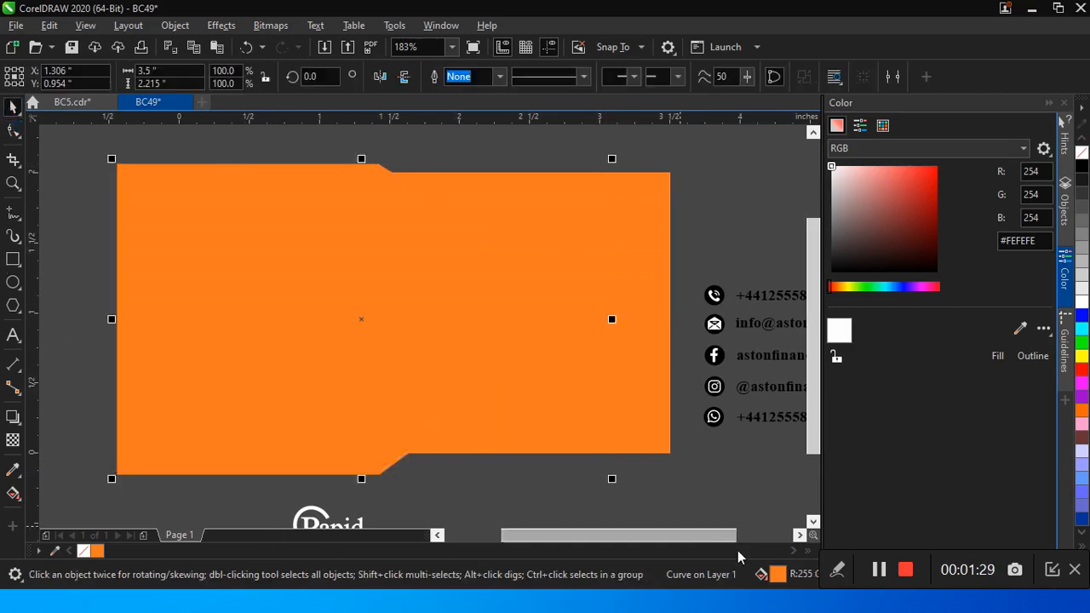
click(1081, 180)
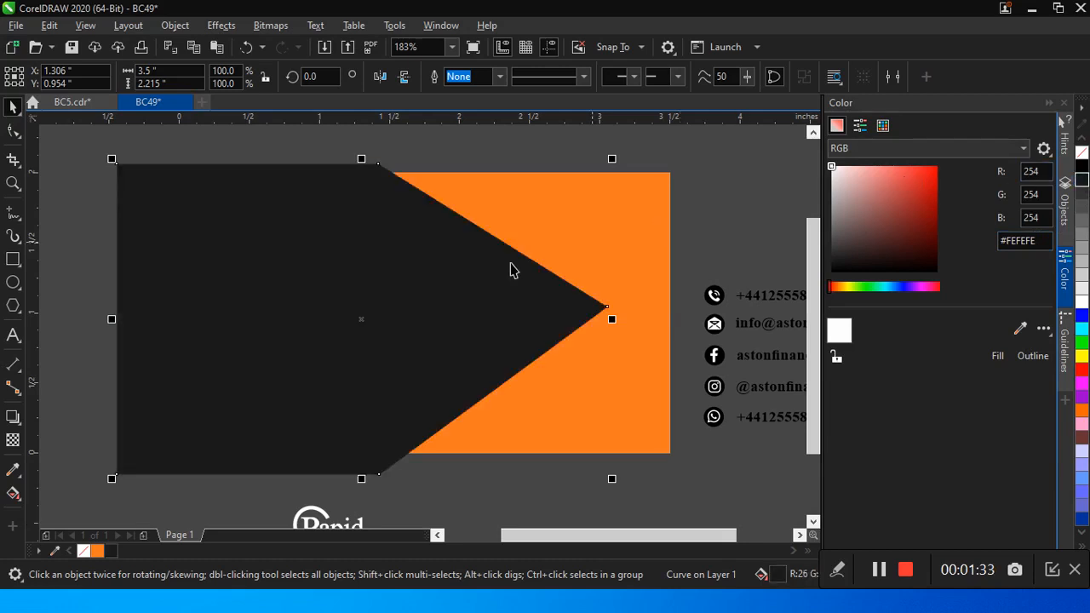
PowerClip the dark arrow inside the orange card rectangle.
right_click(337, 265)
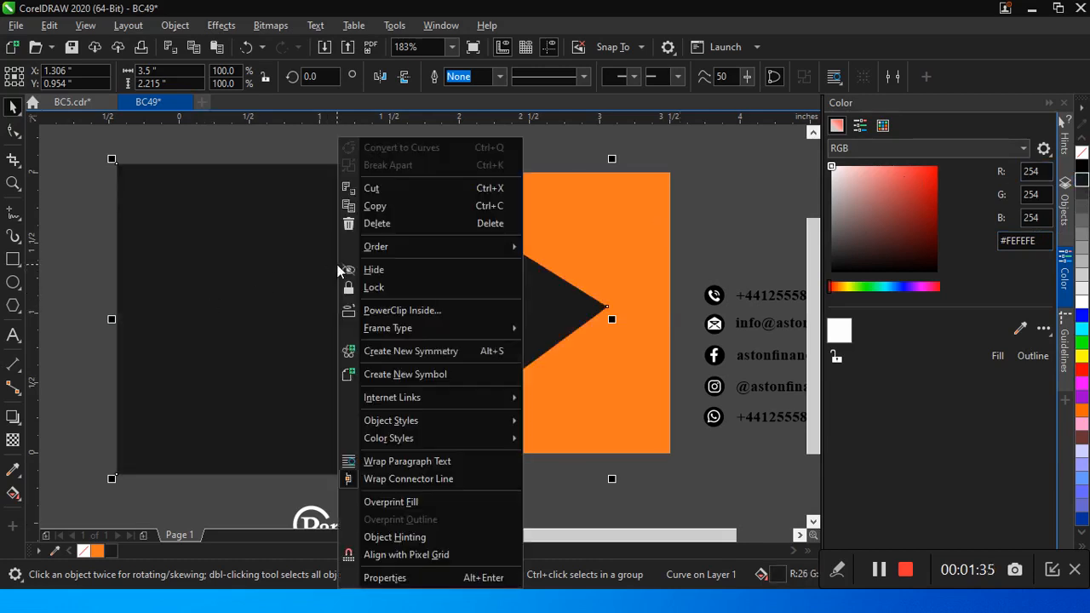
key(Escape)
key(Escape)
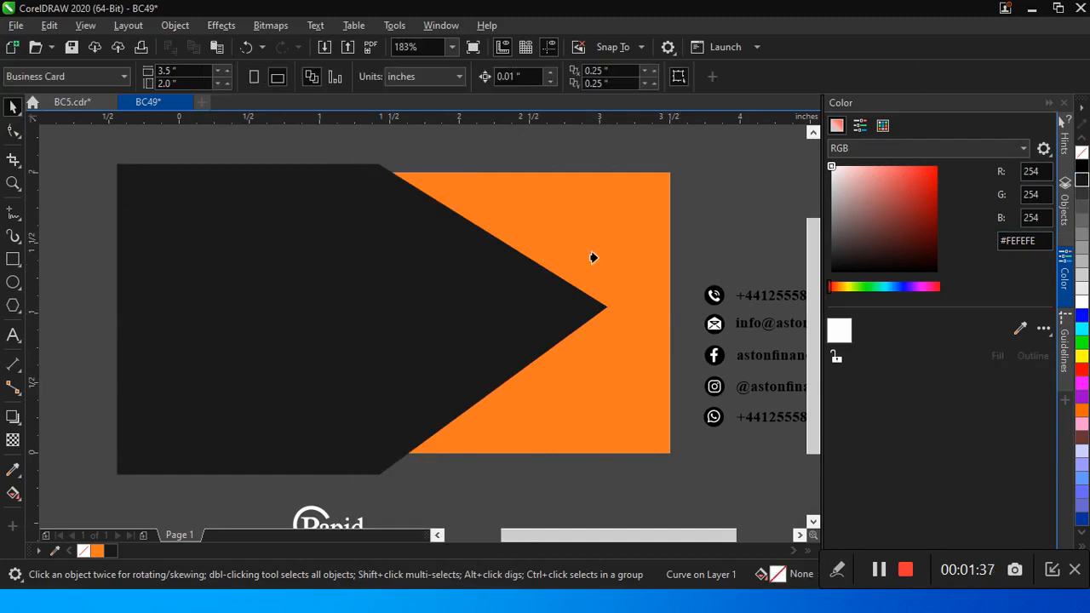
click(543, 216)
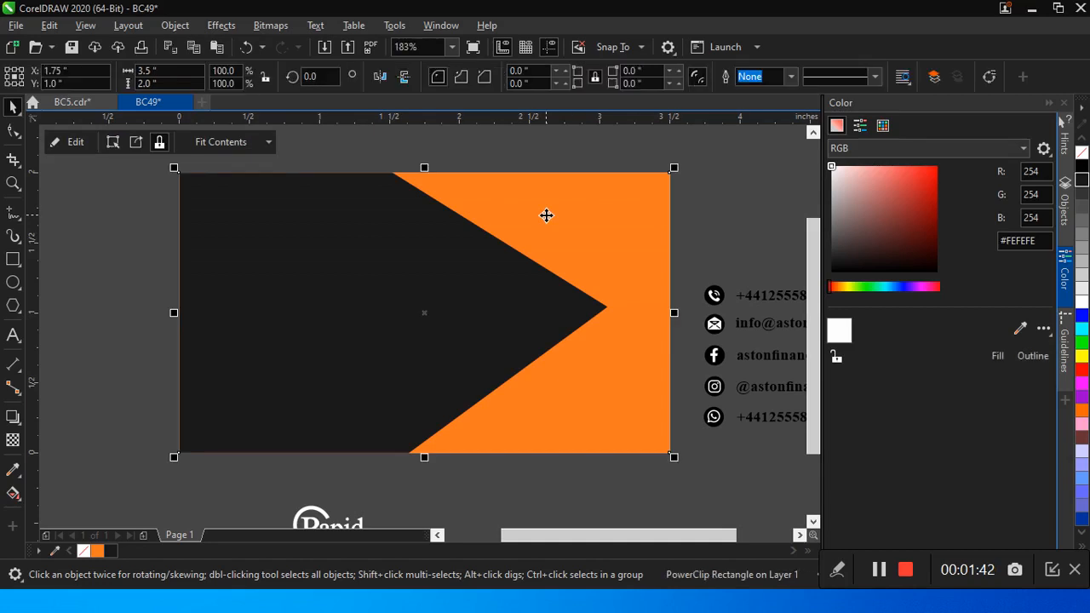
Edit the PowerClip contents and nudge the dark arrow right to X 1.746 inches, so its tip meets the card's right edge.
right_click(389, 283)
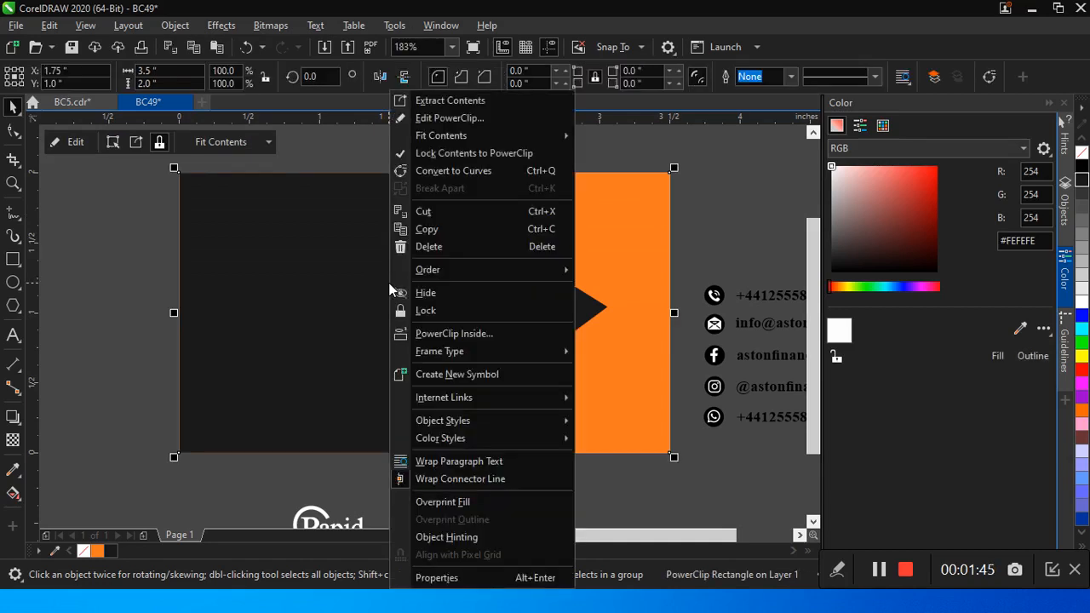
click(456, 117)
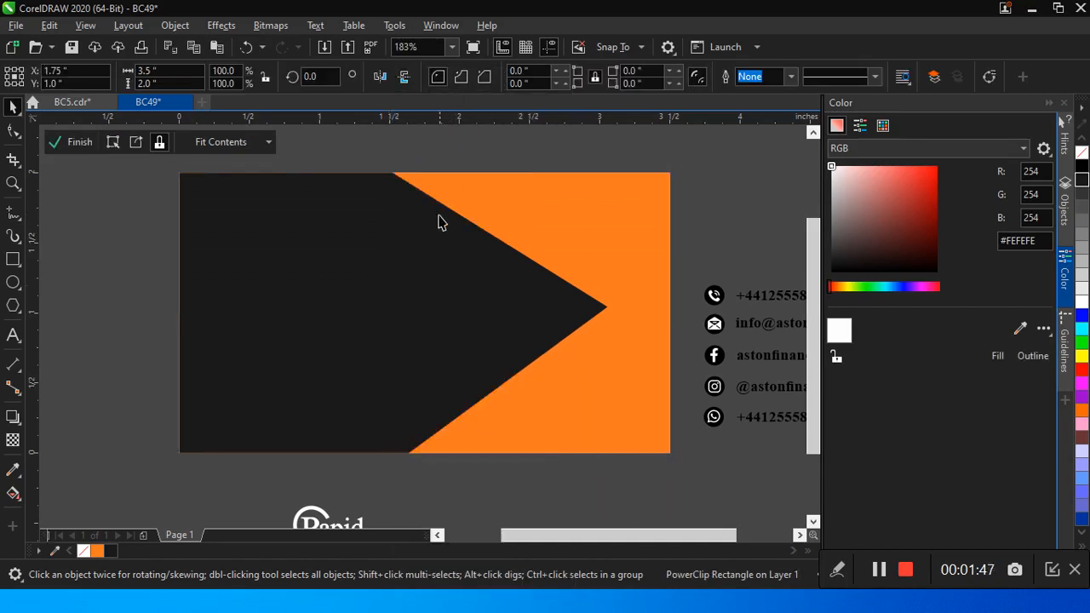
click(415, 269)
key(Right)
key(Right)
key(Right)
key(Right)
key(Right)
key(Right)
key(Right)
key(Right)
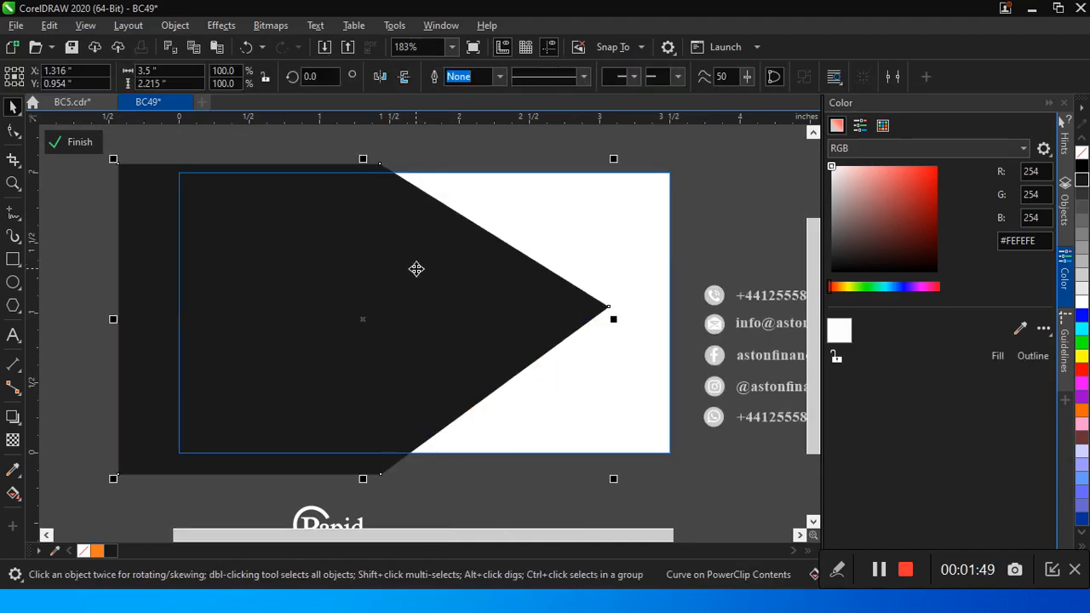
key(Right)
key(Right)
key(Right)
key(Right)
key(Right)
key(Right)
key(Right)
key(Right)
key(Right)
key(Right)
key(Right)
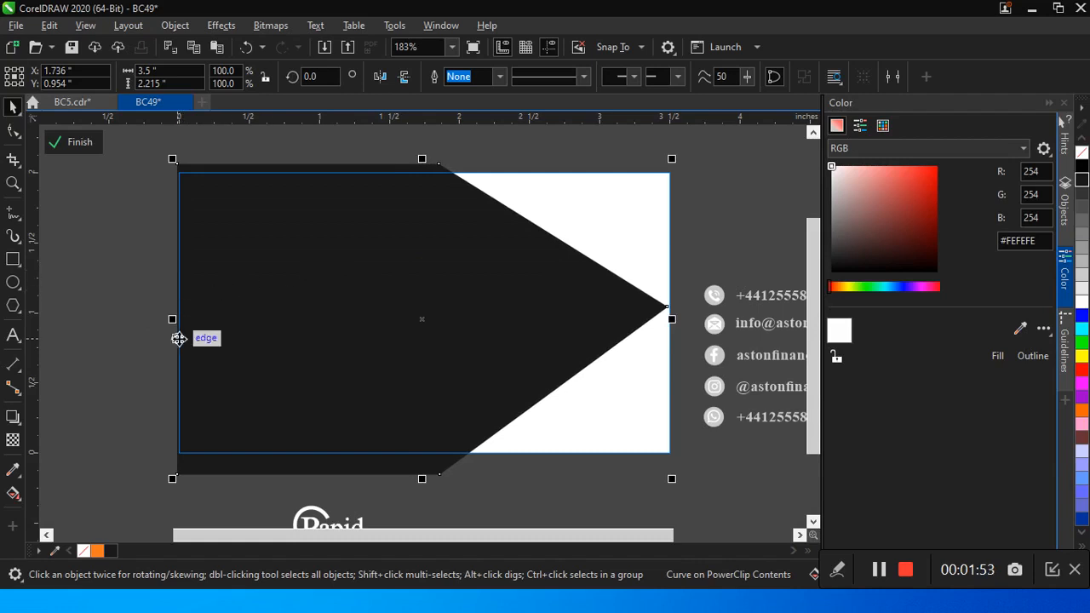
key(Right)
key(Right)
key(Left)
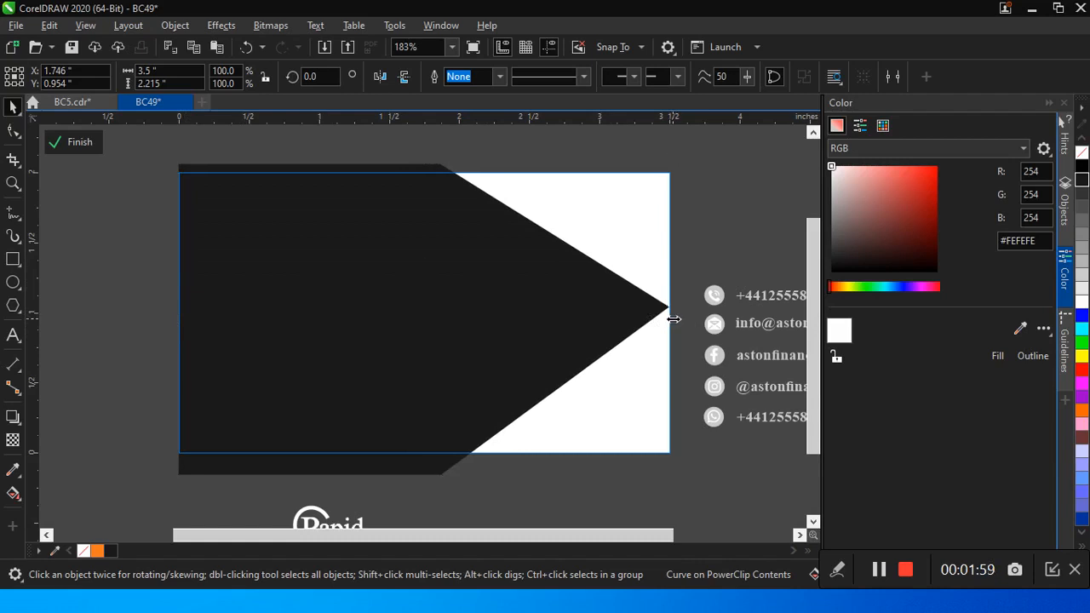
right_click(318, 295)
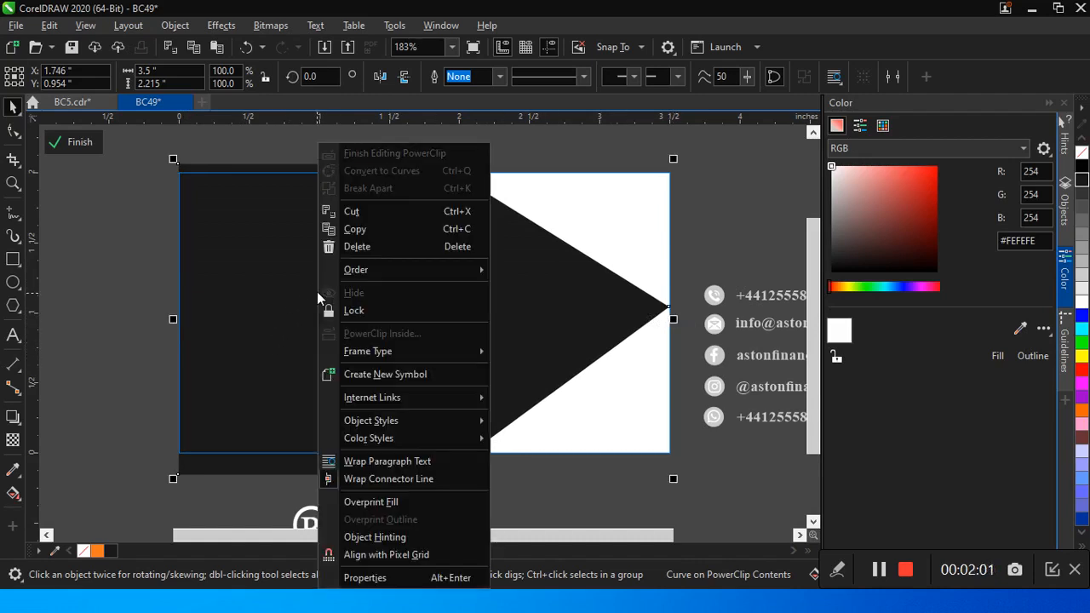
click(526, 266)
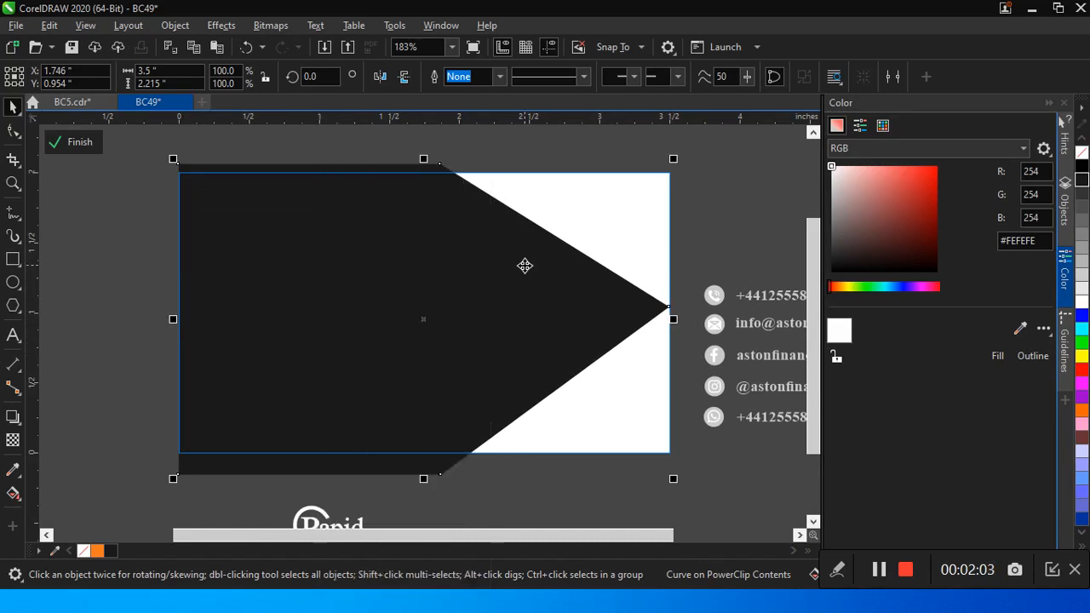
key(Left)
key(Left)
key(Left)
key(Left)
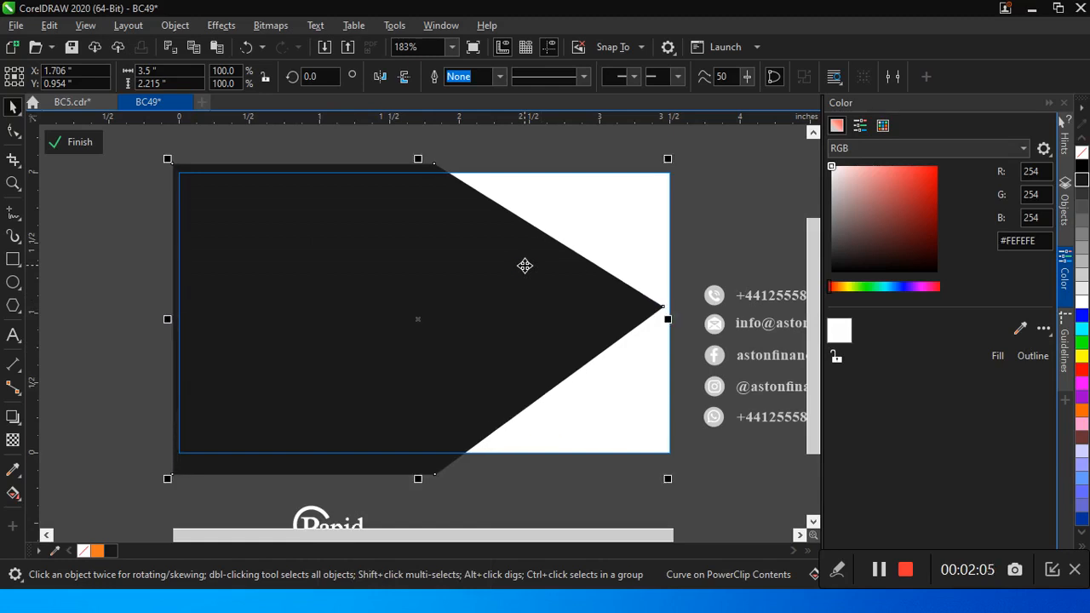
key(Right)
key(Right)
key(Right)
key(Right)
key(Right)
key(Right)
key(Right)
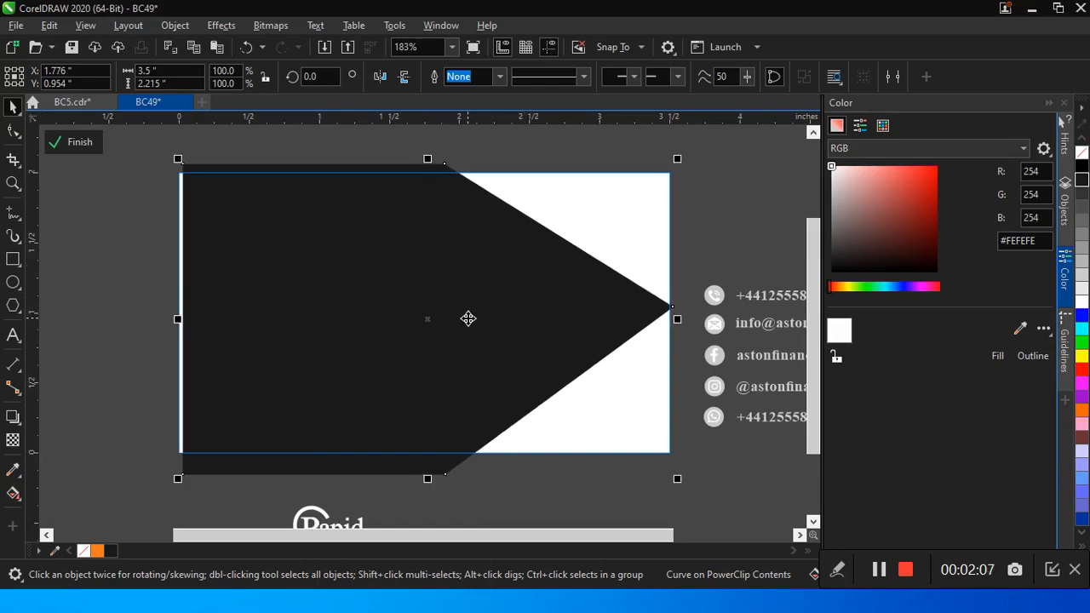
key(Left)
key(Left)
key(Left)
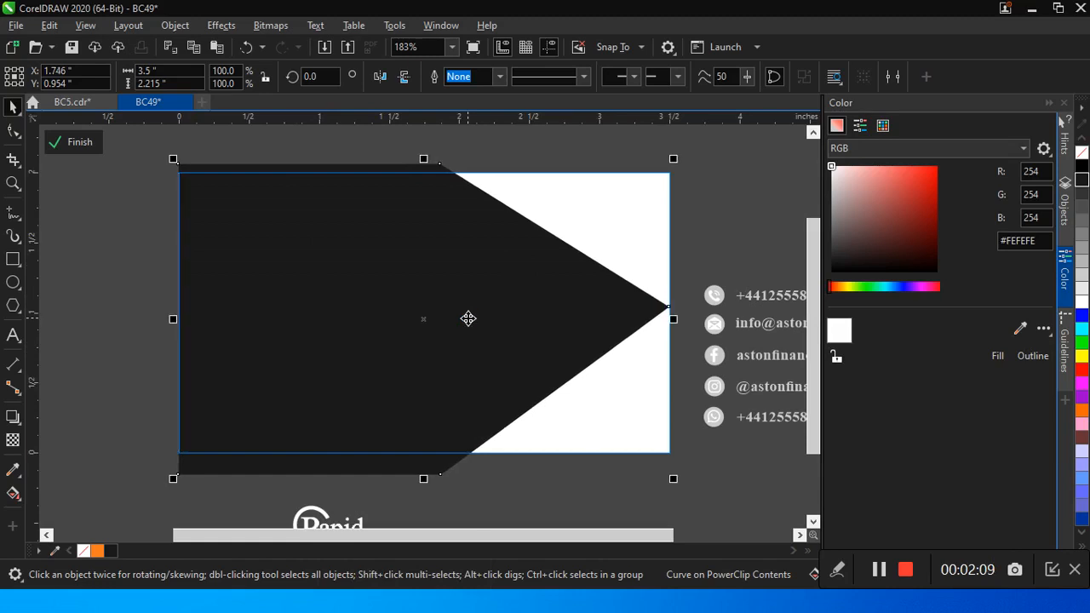
Stretch the dark arrow leftward to about 3.633 inches wide and add an orange copy shifted 0.07 inches left.
mouse_move(173, 318)
mouse_down()
mouse_move(138, 322)
mouse_move(151, 322)
mouse_up()
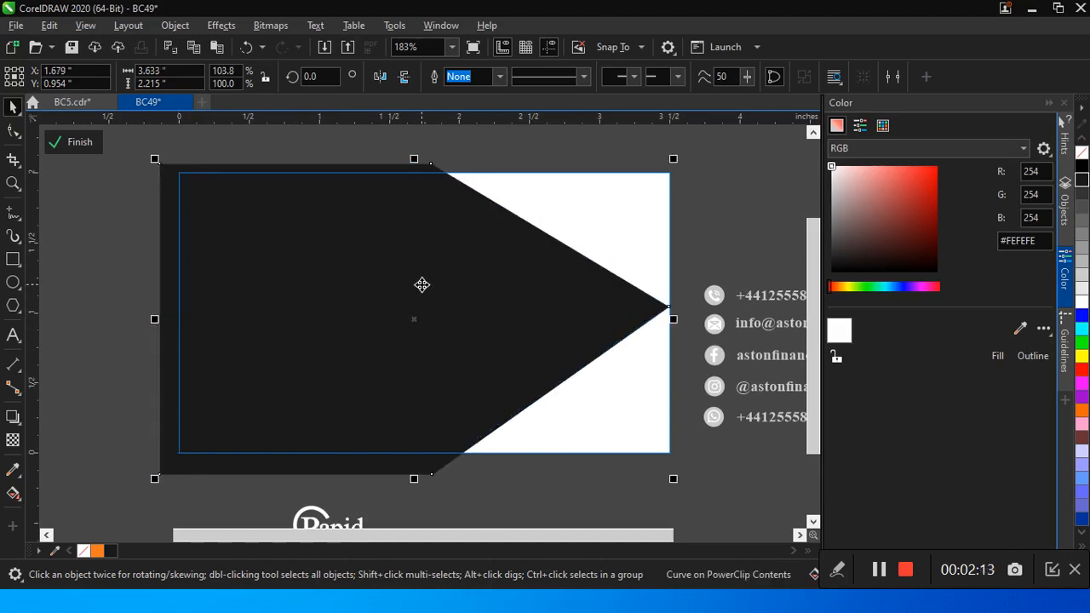
key(Left)
key(Left)
key(Left)
key(Left)
key(Left)
key(Left)
key(Left)
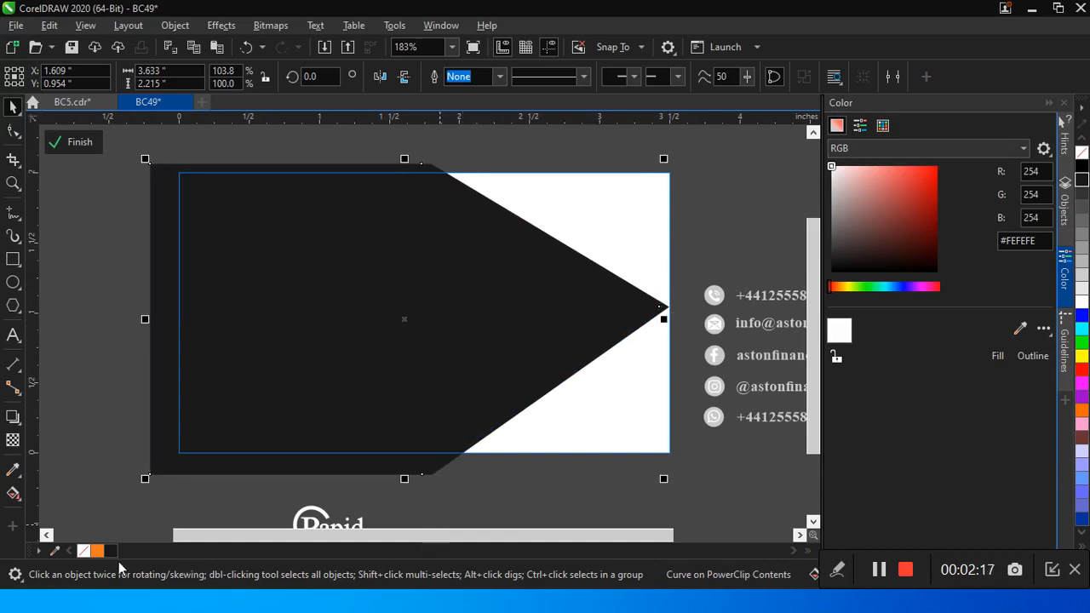
click(97, 551)
Duplicate the orange arrow 0.07 inches further left and fill the copy with near-black.
key(Left)
key(Left)
key(Left)
key(Left)
key(Left)
key(Left)
key(Left)
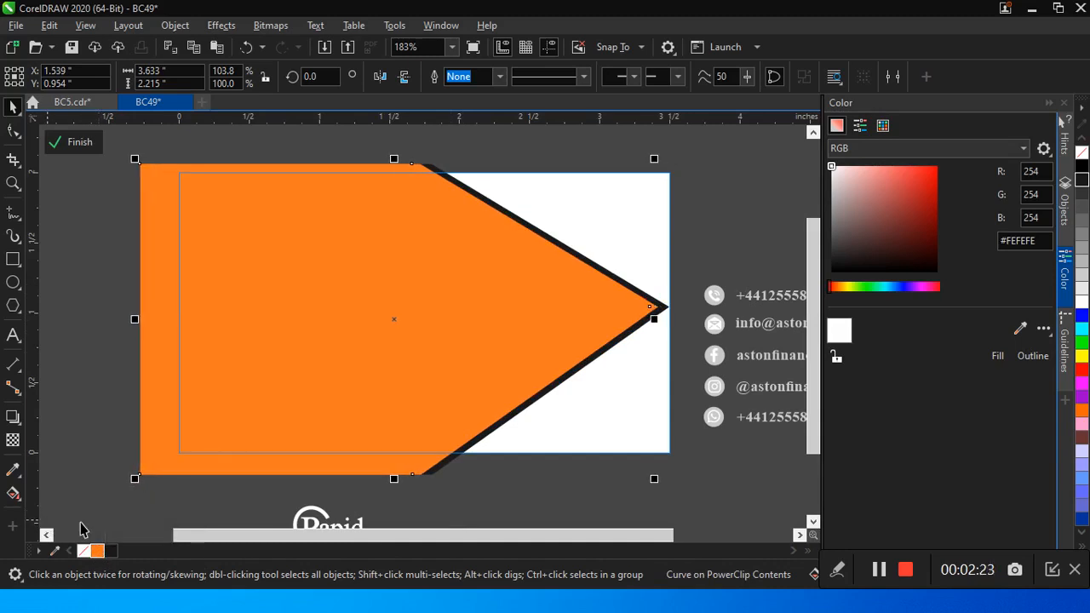
click(115, 553)
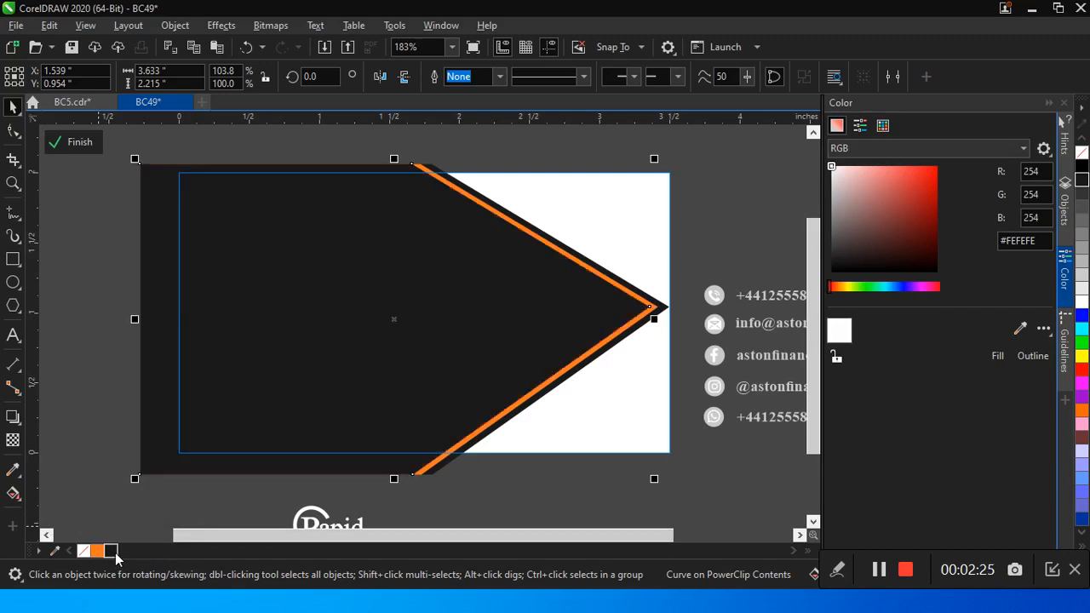
Duplicate the top near-black arrow 0.08 inches further left and fill the copy with orange.
key(Left)
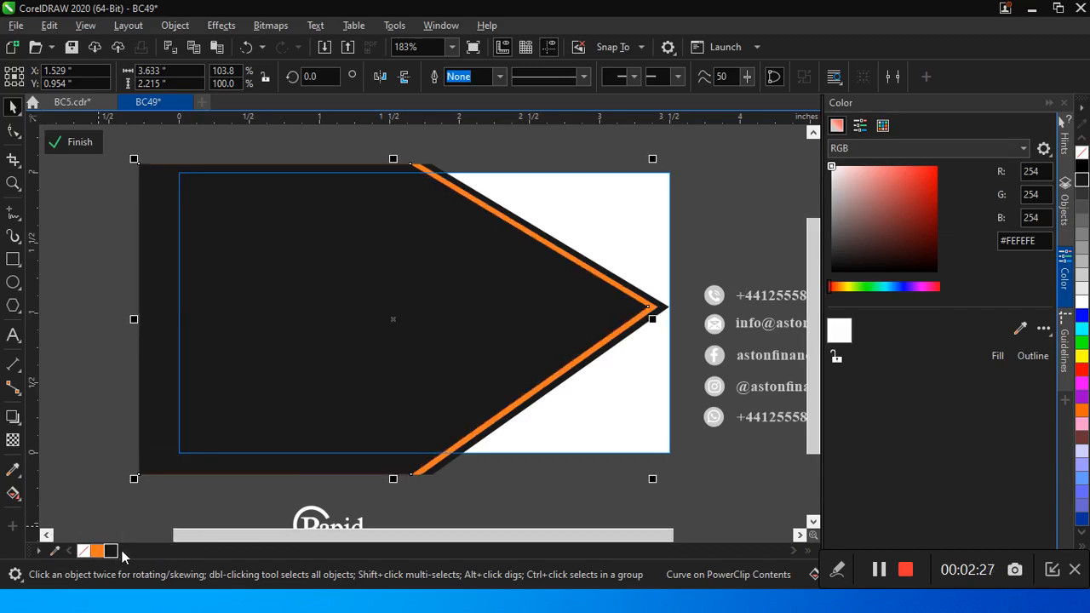
key(Left)
key(Left)
key(Left)
key(Left)
key(Left)
key(Left)
key(Left)
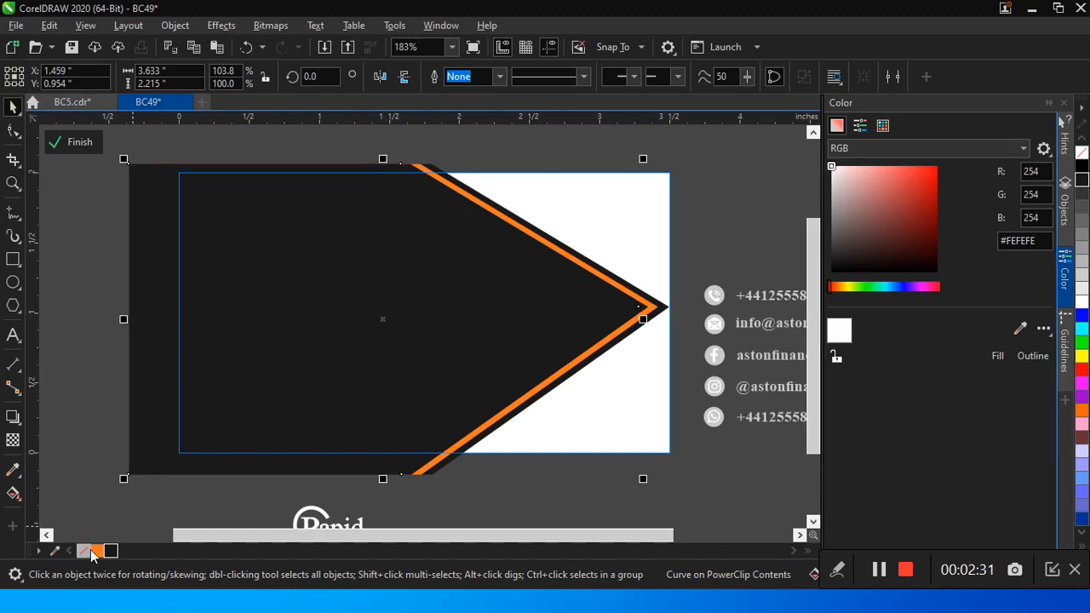
click(98, 551)
Duplicate the orange arrow 0.08 inches further left, fill the copy with near-black and finish editing the PowerClip.
key(Left)
key(Left)
key(Left)
key(Left)
key(Left)
key(Left)
key(Left)
key(Left)
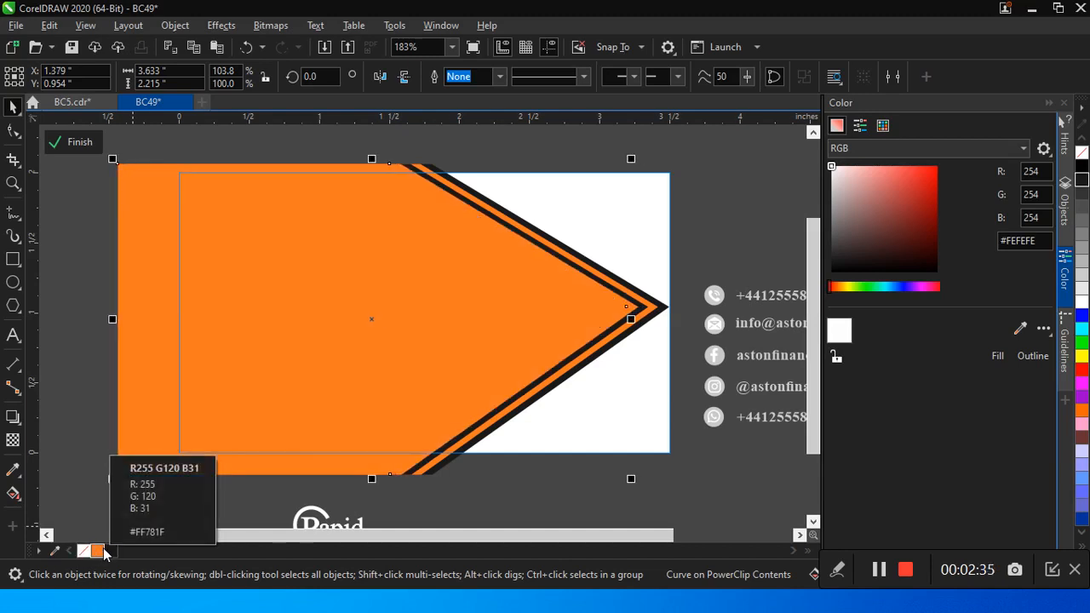
click(111, 551)
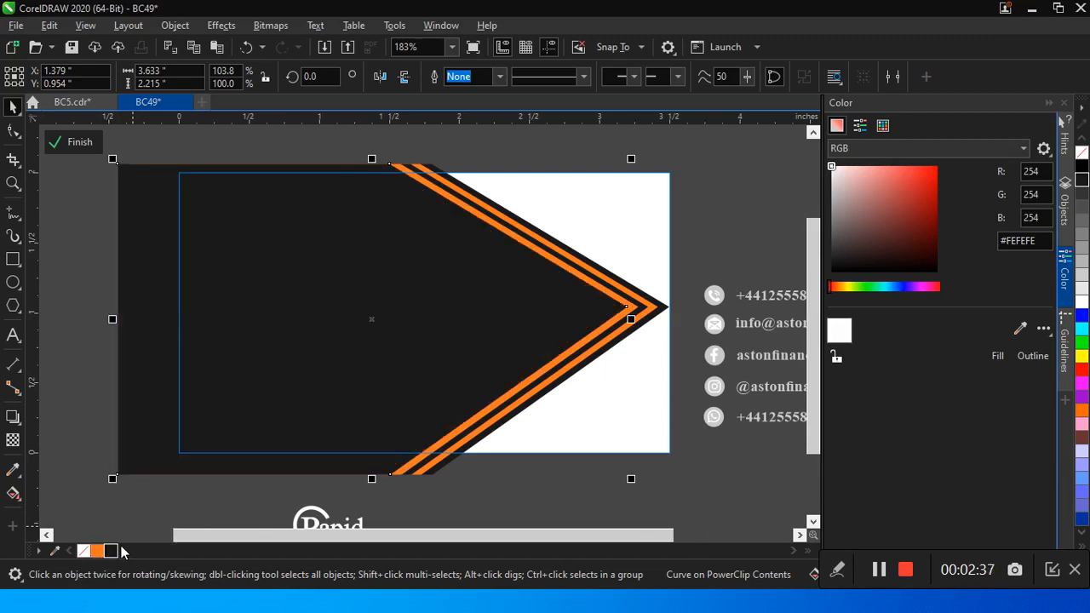
right_click(187, 332)
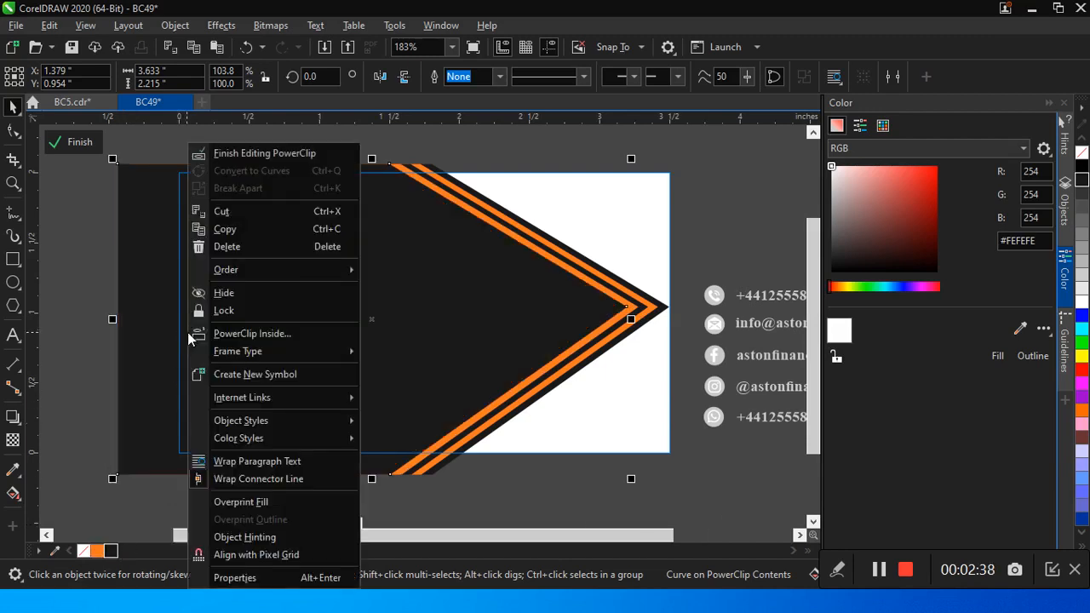
click(282, 153)
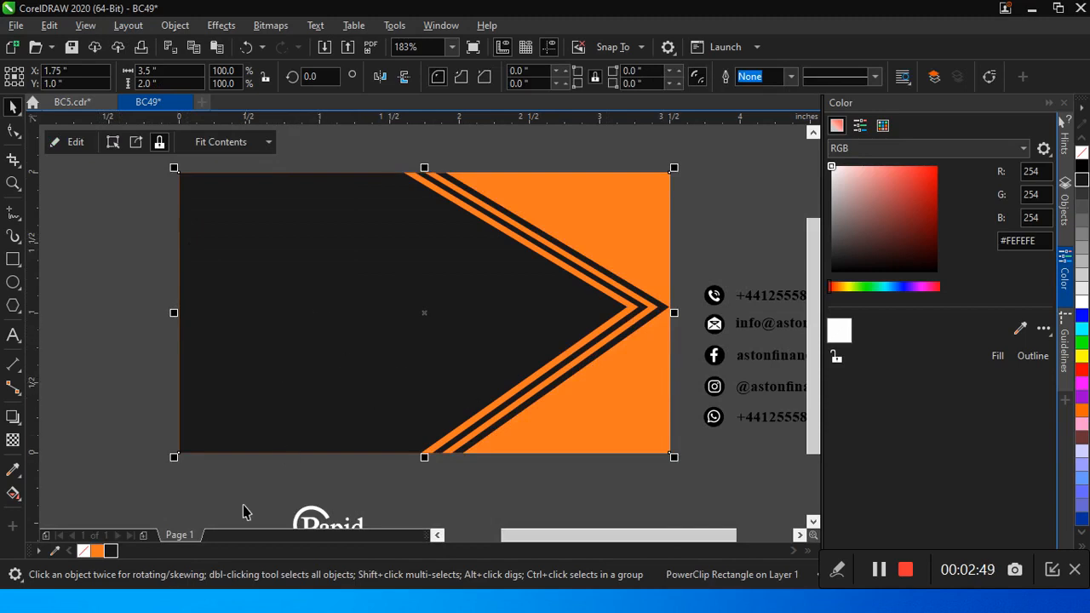
key(alt+Tab)
key(Tab)
key(Tab)
key(Tab)
key(Tab)
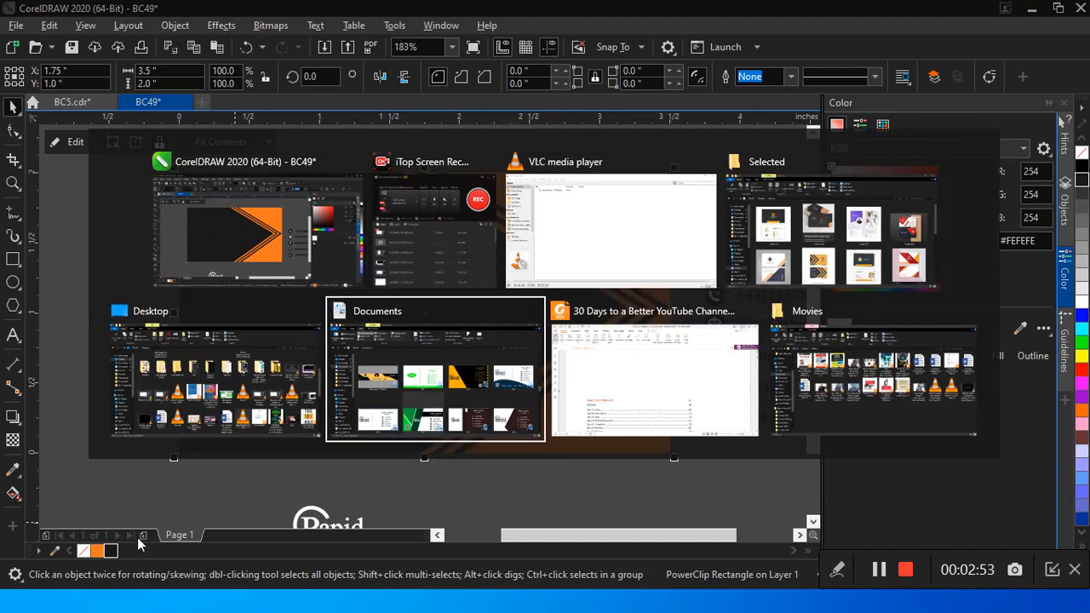
key(Tab)
key(Tab)
key(Tab)
key(Tab)
key(Tab)
key(Escape)
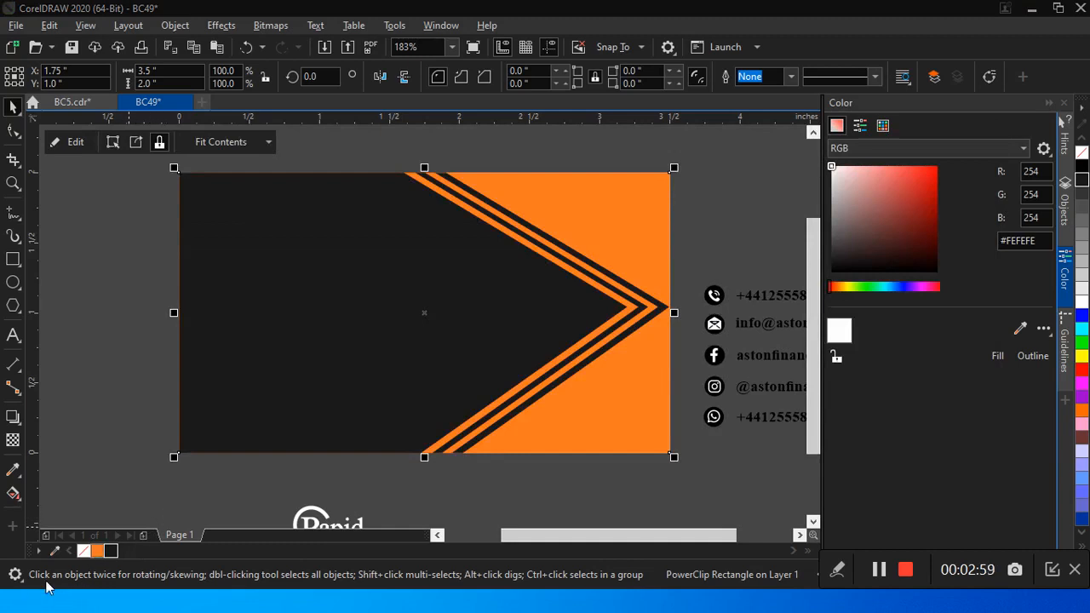
Add an artistic text line with the cardholder's full name in the empty area above the card.
scroll(250, 445, down, 3)
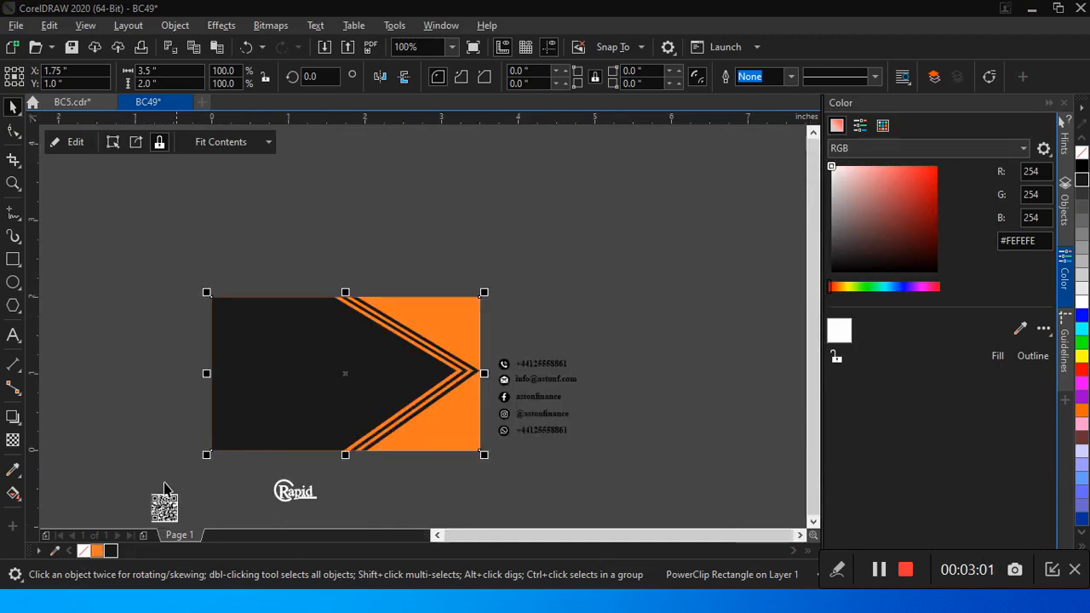
click(13, 337)
click(229, 227)
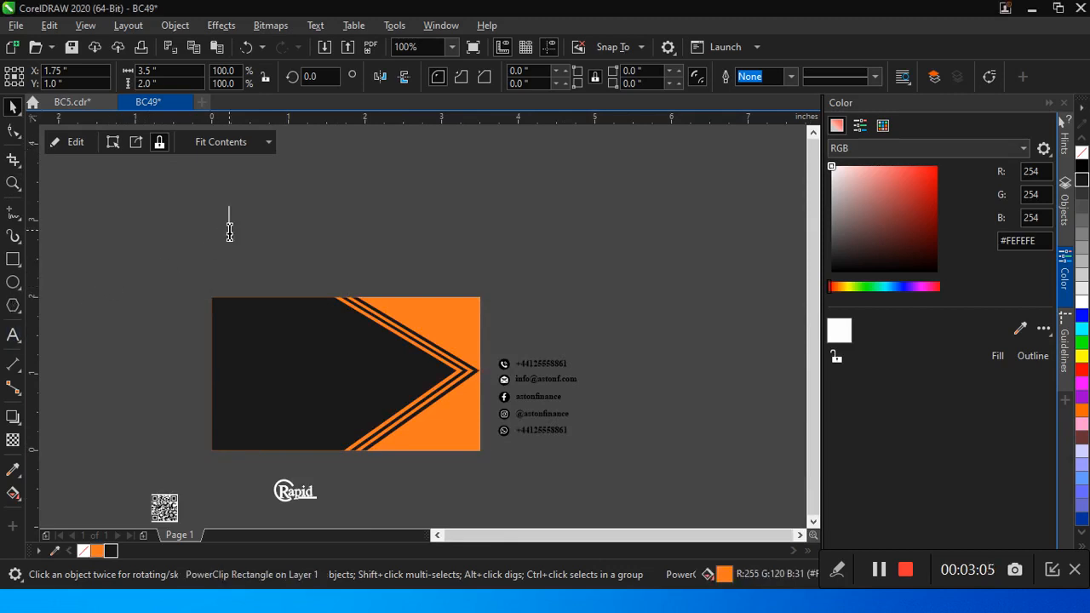
text(JOHN A. SMITH)
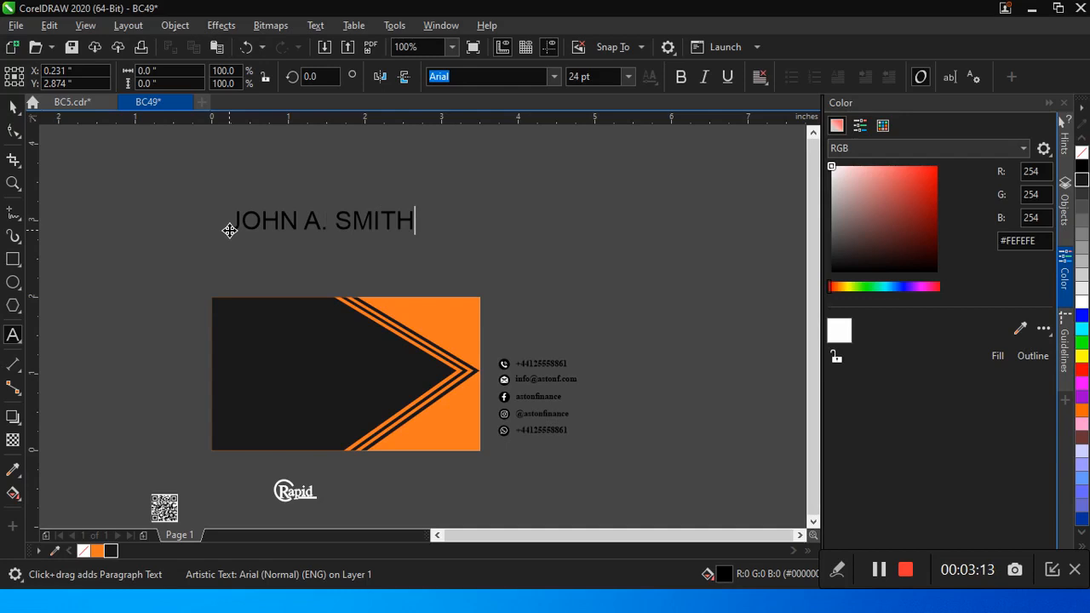
click(6, 107)
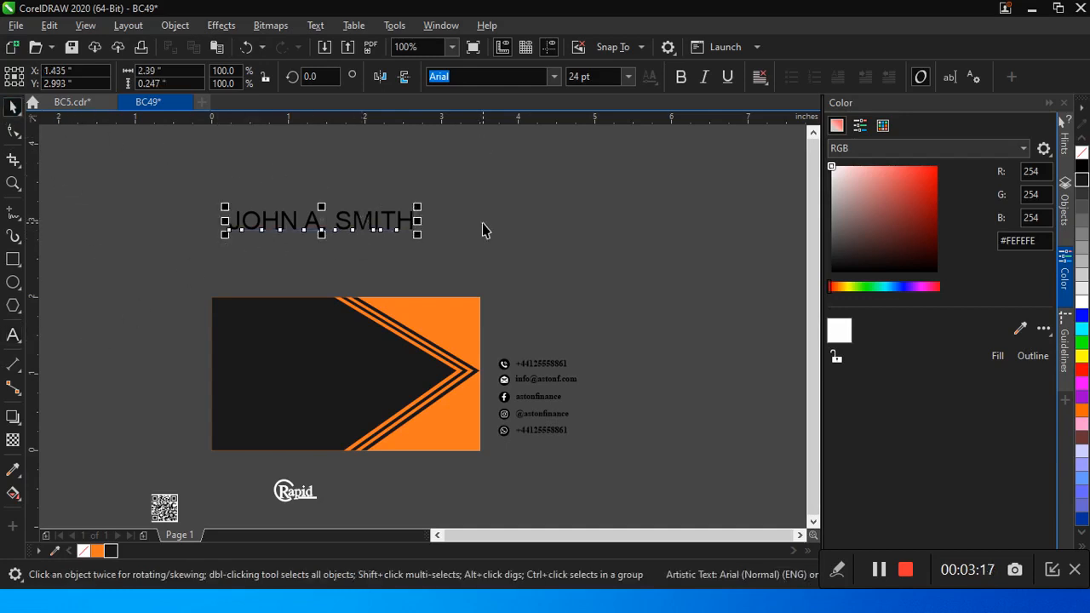
Add a second line reading MARKETER to the name text and break the artistic text apart into separate lines.
click(12, 337)
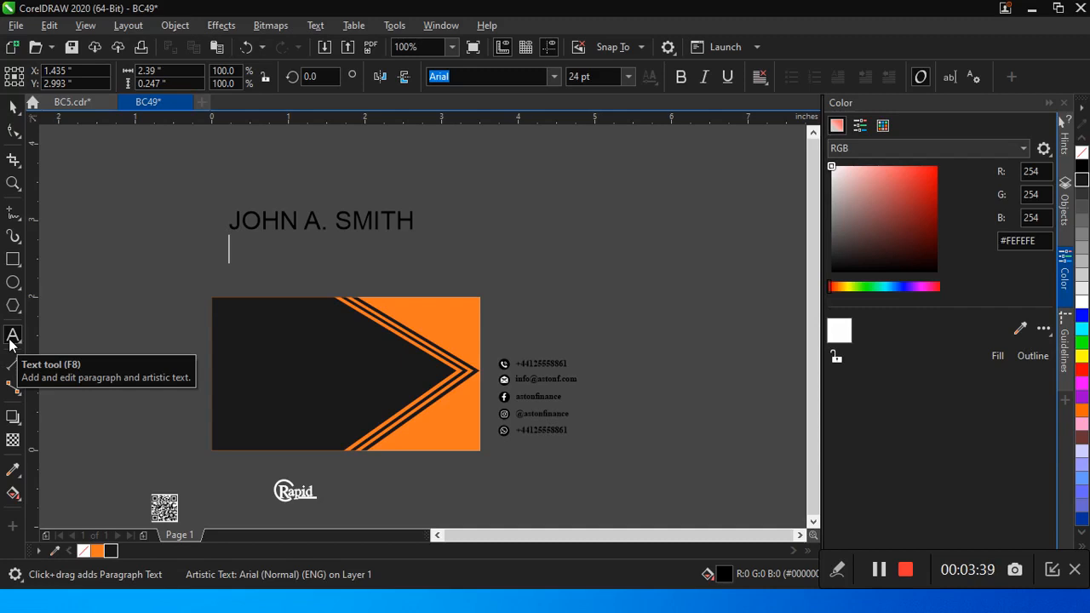
text(MARKETER)
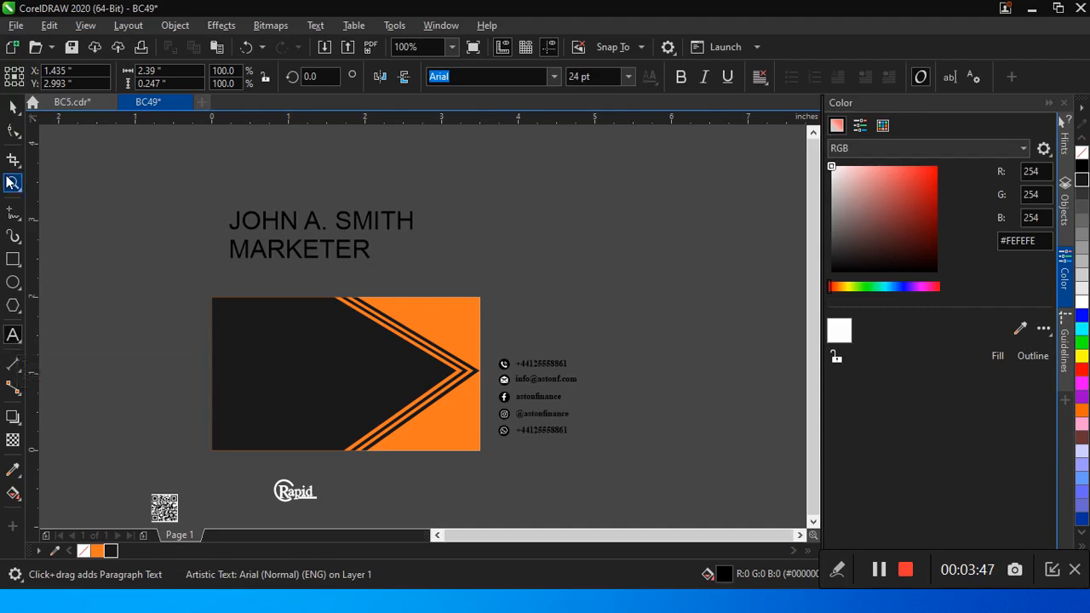
click(13, 106)
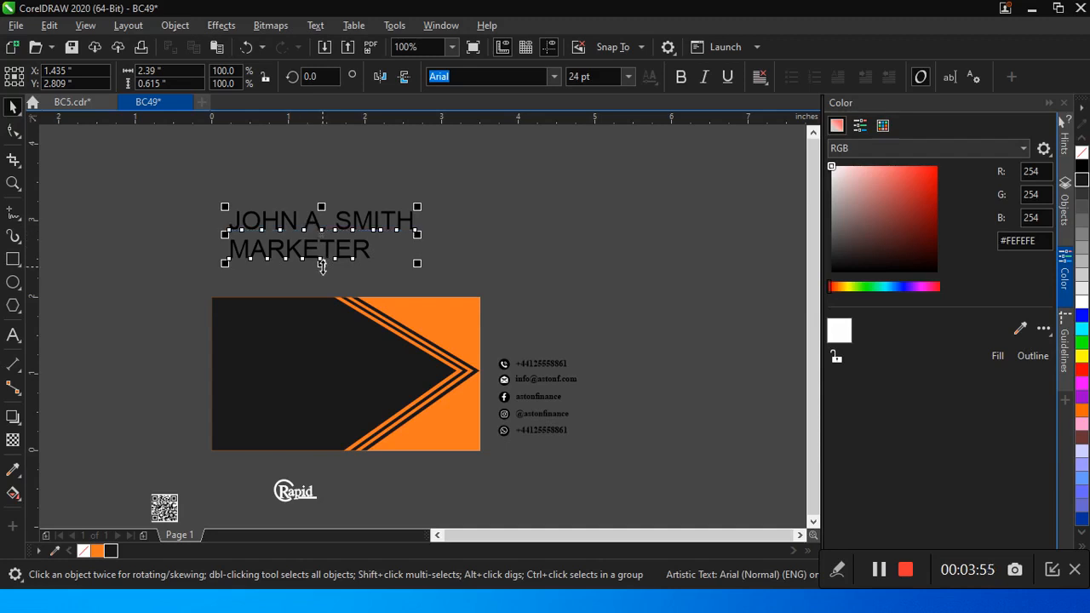
click(174, 26)
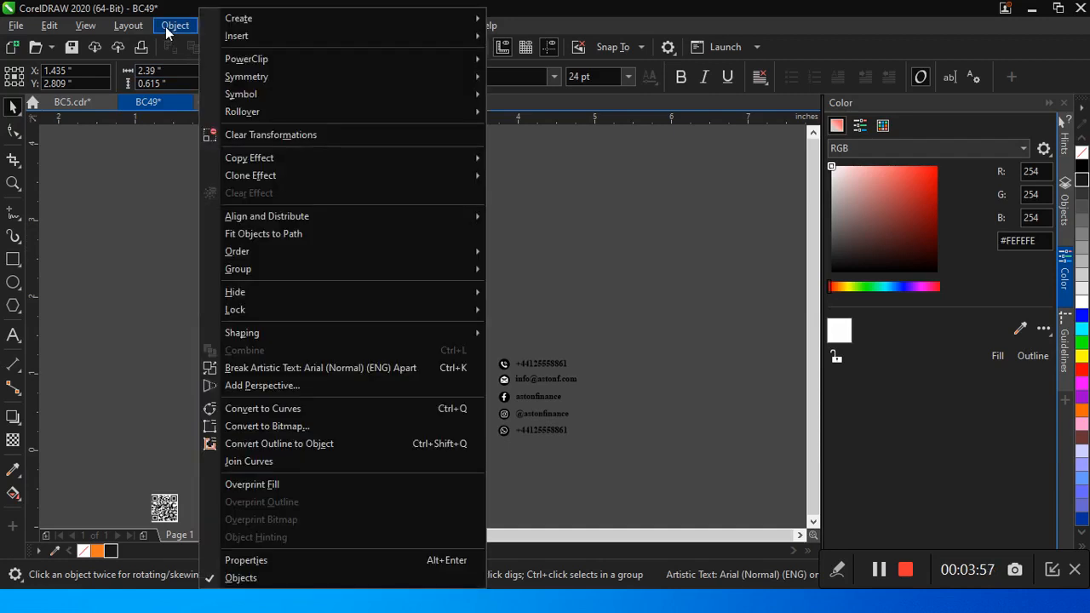
click(285, 375)
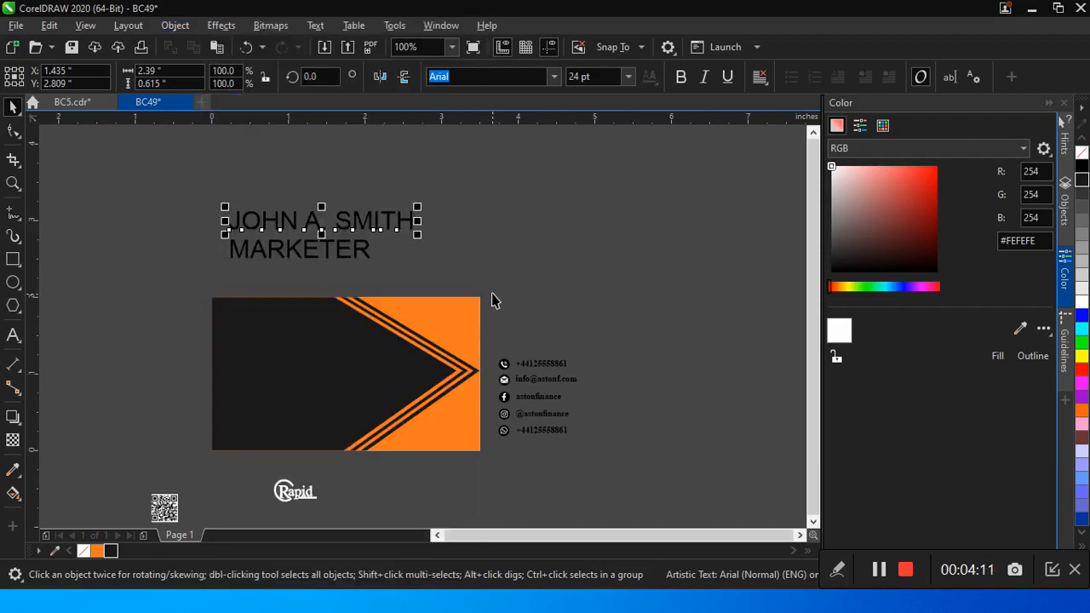
Move the name text away to the right and format it in Times New Roman at 9 pt.
drag(333, 221, 499, 217)
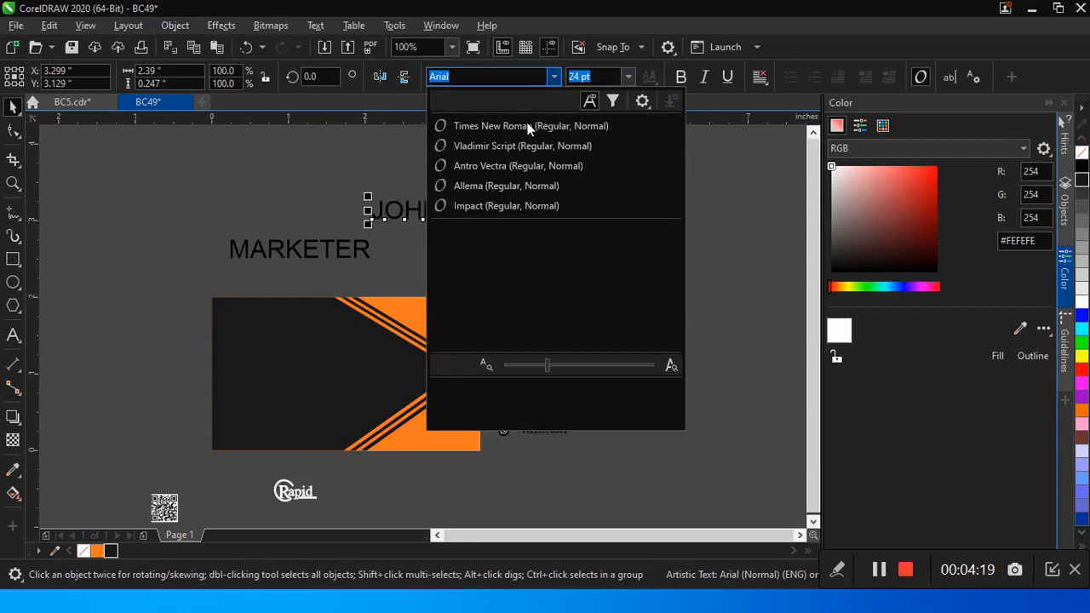
click(527, 126)
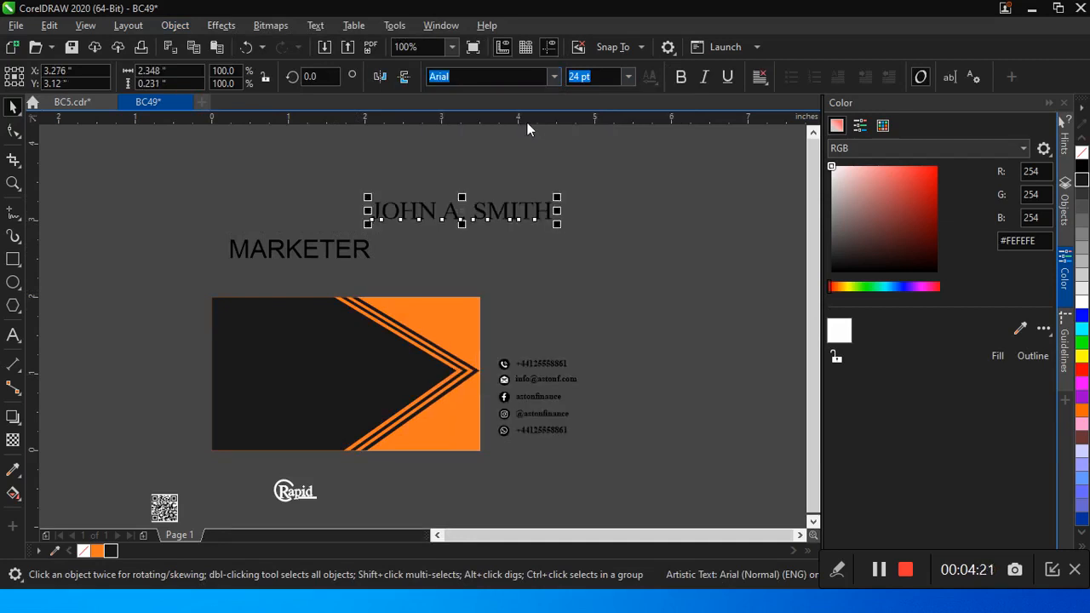
click(630, 79)
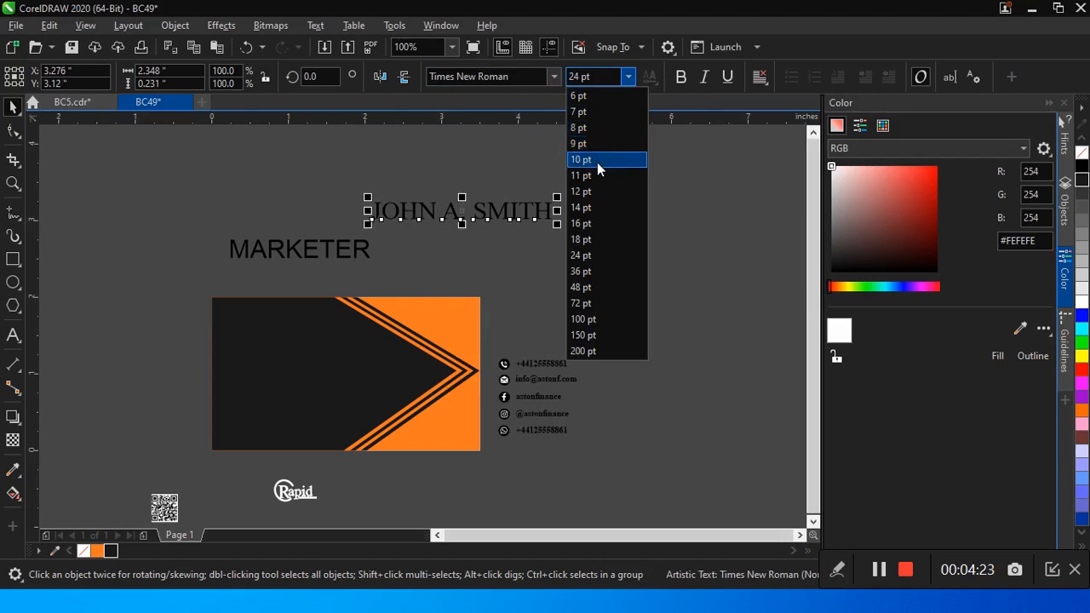
click(590, 143)
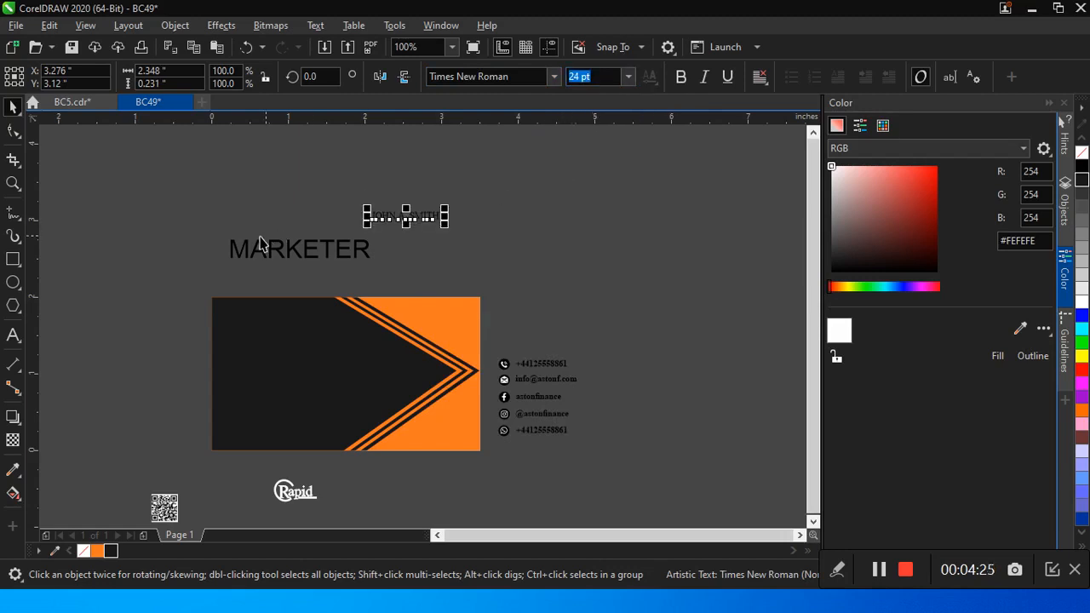
Format the MARKETER text in Times New Roman at 7 pt.
click(380, 265)
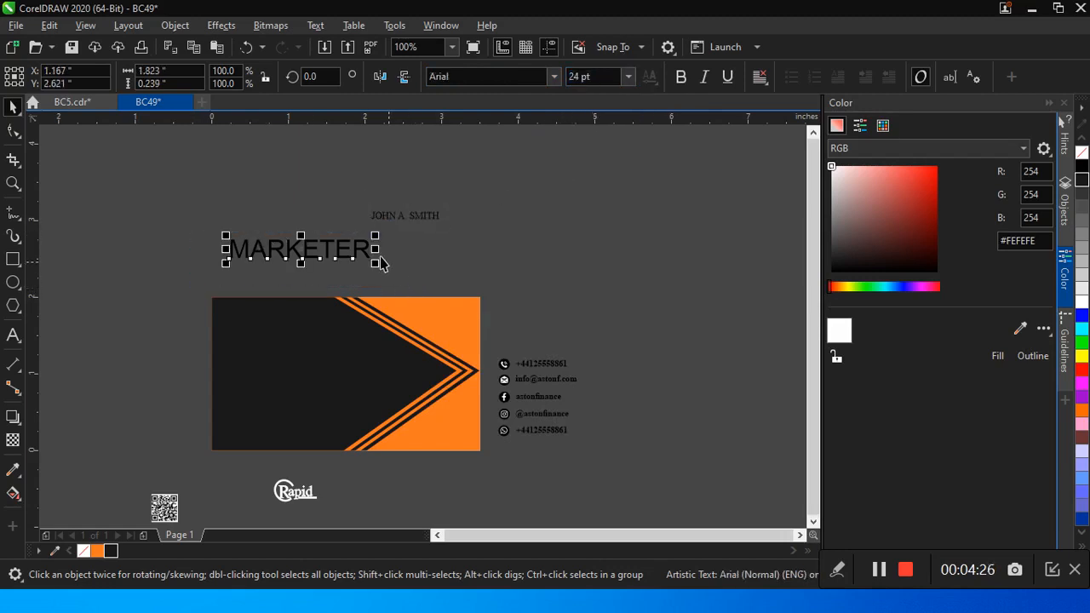
click(553, 80)
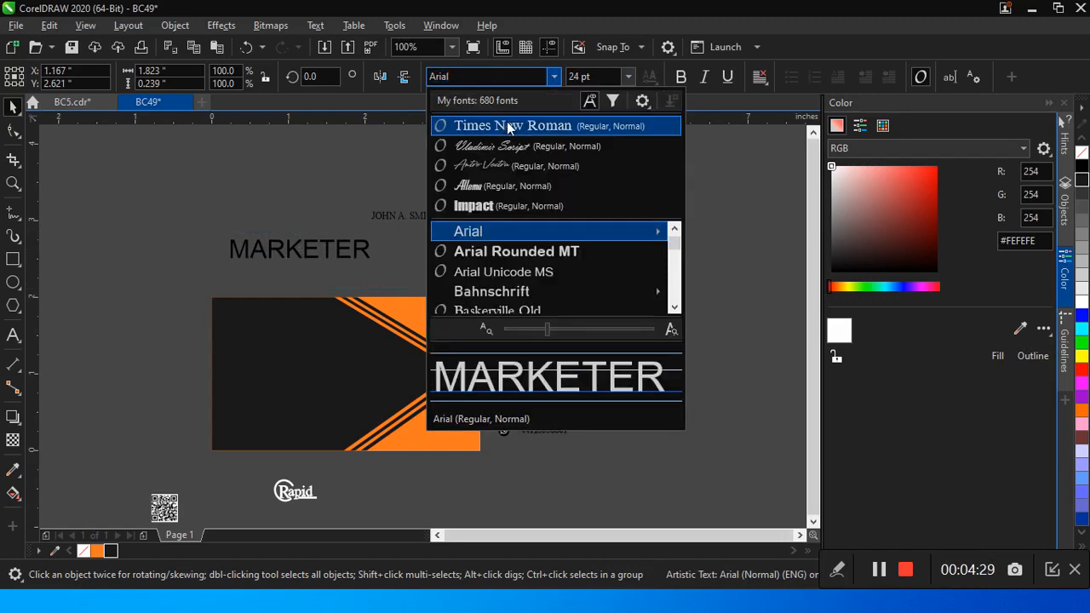
click(507, 126)
click(627, 76)
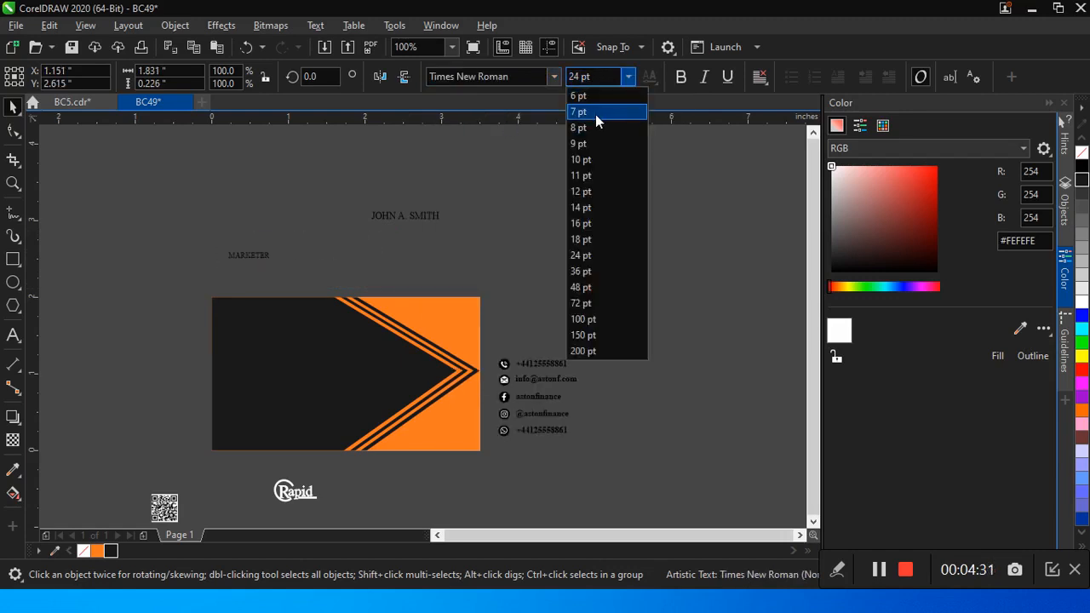
click(595, 114)
Move the name and MARKETER texts to the empty area left of the card and fill both with orange.
drag(316, 180, 151, 320)
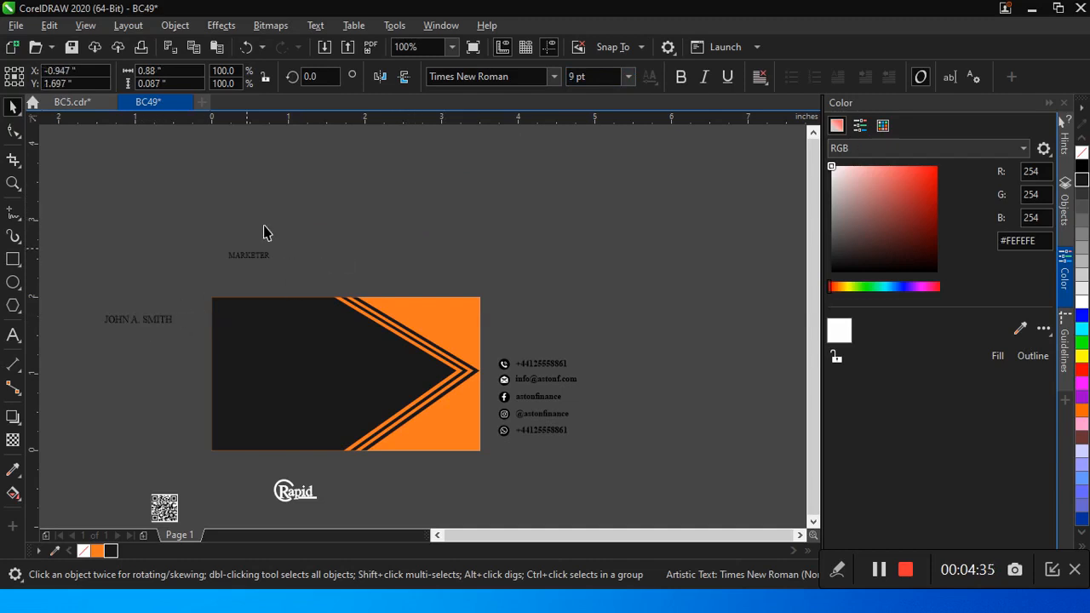
click(249, 254)
drag(249, 253, 150, 286)
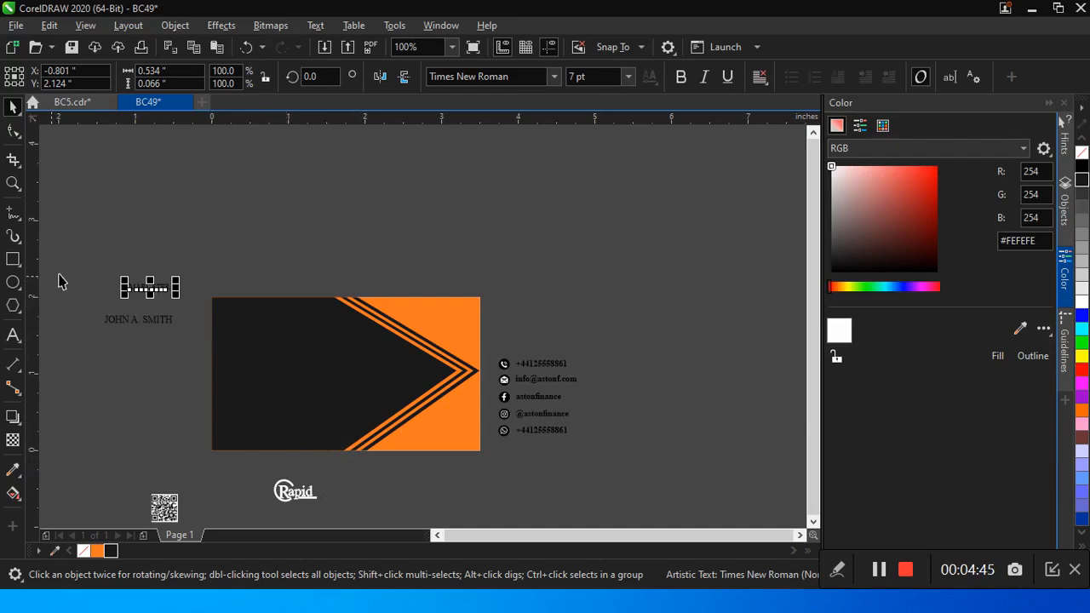
drag(77, 264, 234, 378)
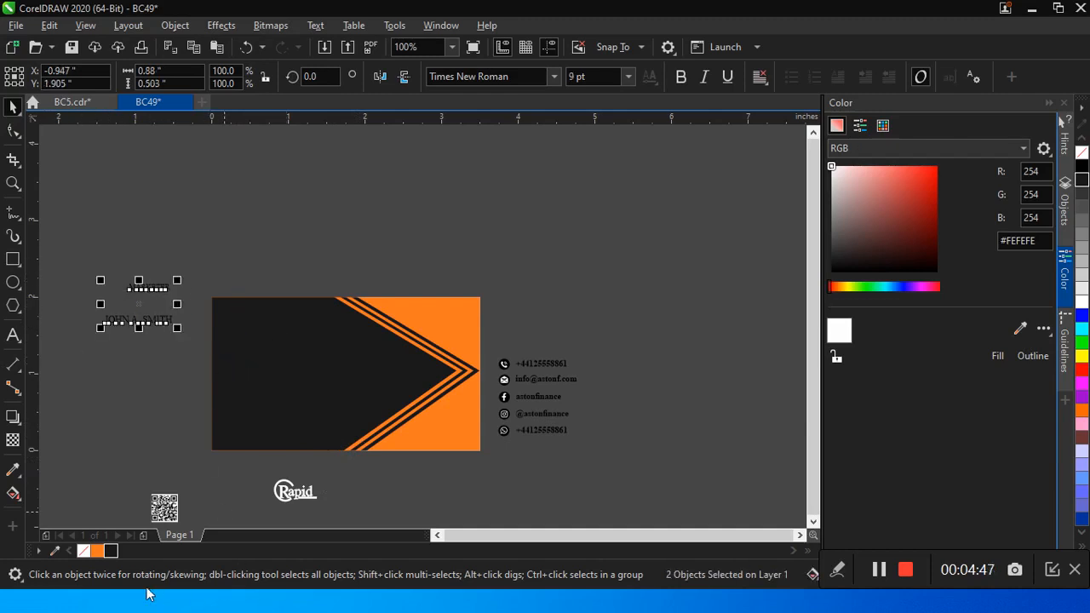
click(97, 551)
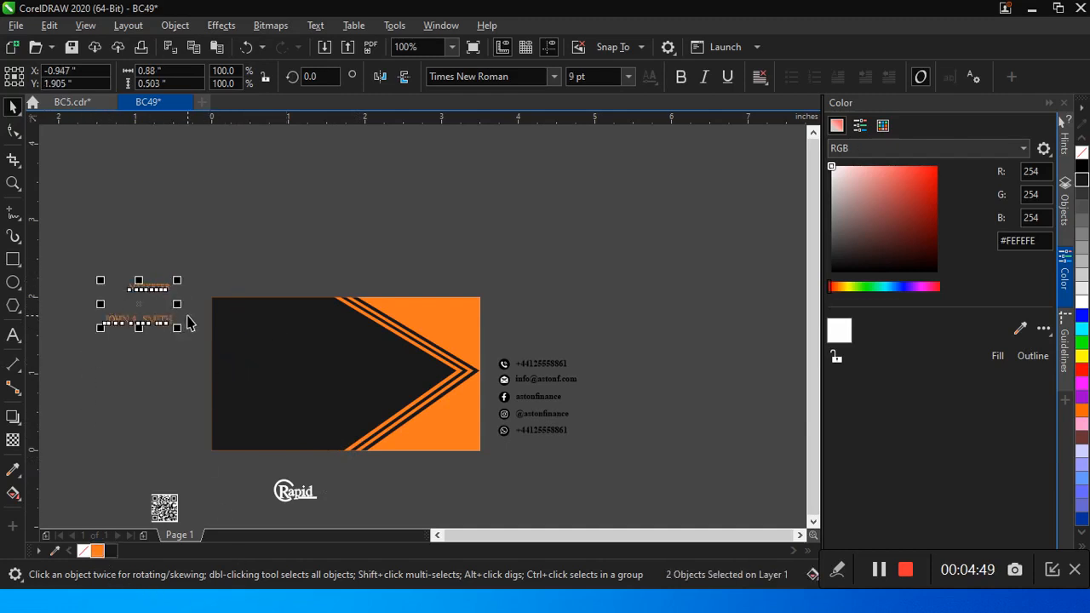
click(186, 258)
Place the name text in the upper-left dark area of the card with MARKETER centred just below it.
drag(135, 326, 275, 320)
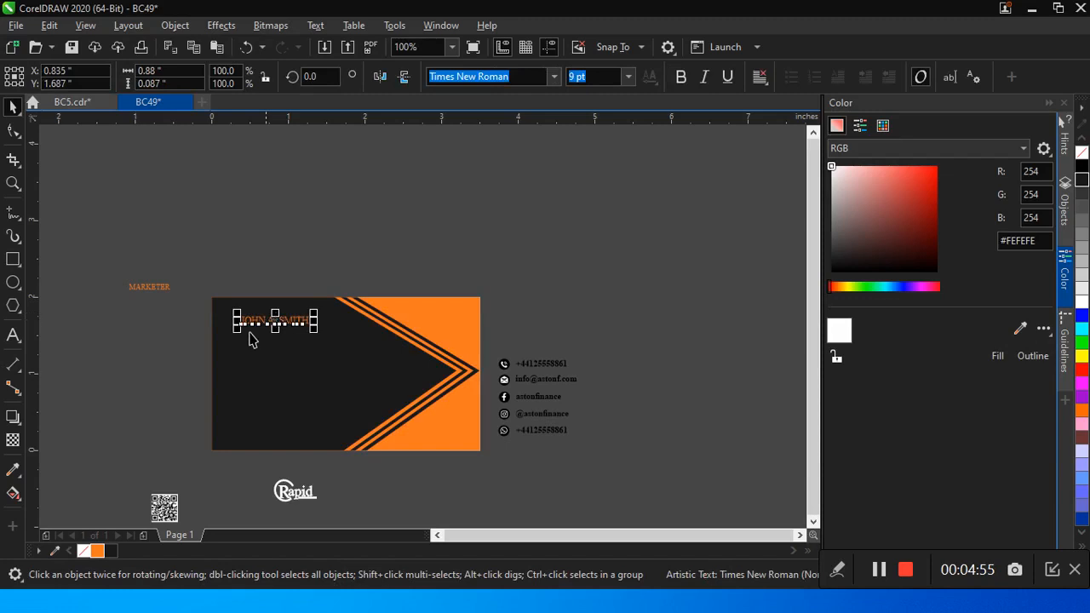
drag(105, 271, 215, 308)
click(146, 339)
drag(115, 268, 219, 321)
drag(167, 297, 275, 333)
Make the name and MARKETER texts bold and nudge them together up and left to X 0.832, Y 1.653 inches.
click(14, 183)
drag(169, 247, 516, 443)
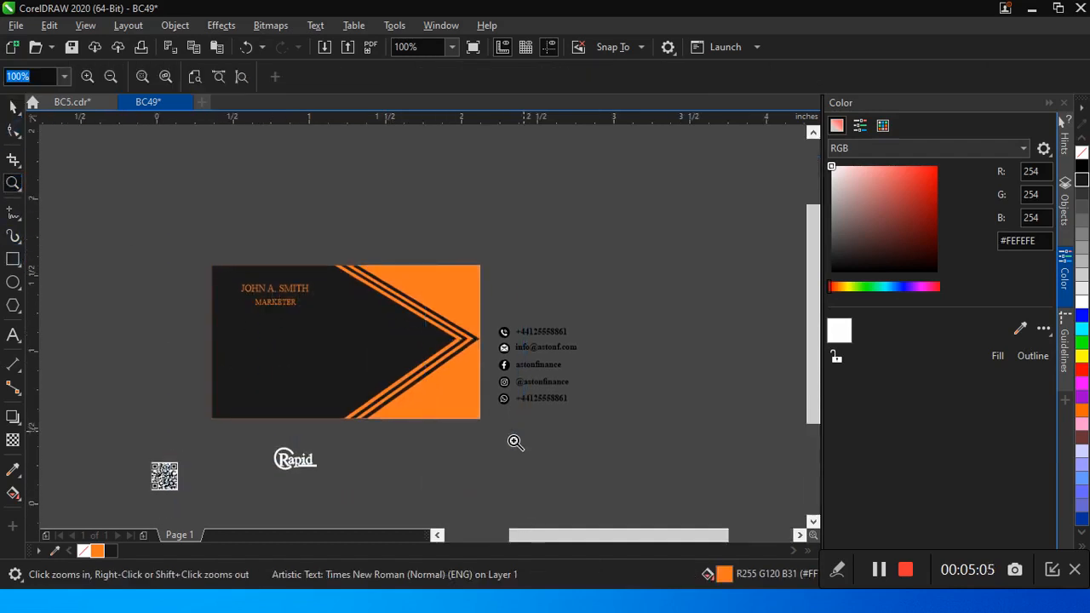
click(10, 106)
drag(104, 167, 460, 375)
click(677, 83)
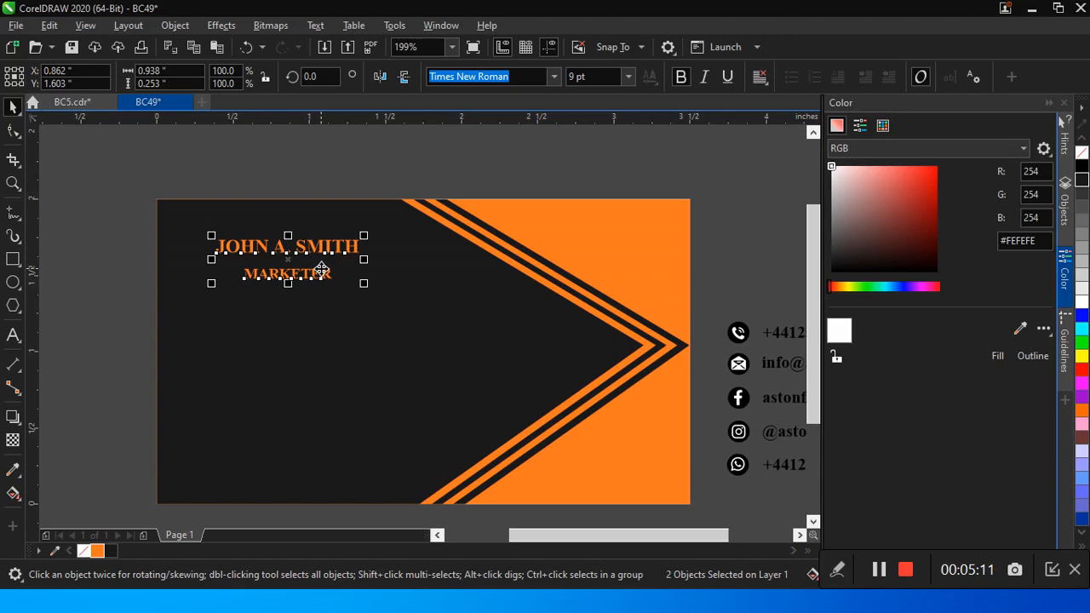
key(Up)
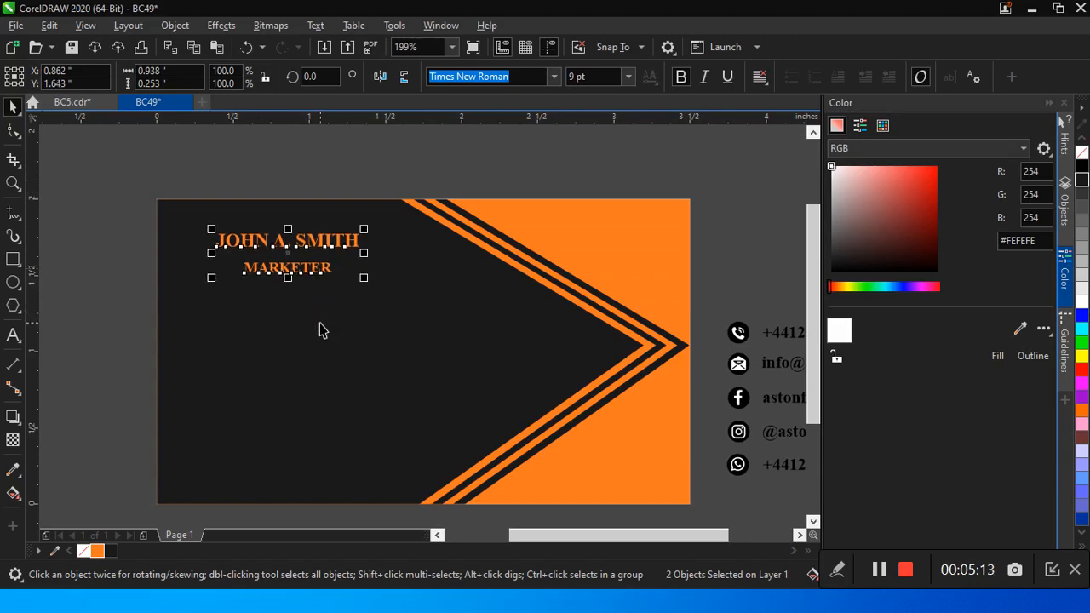
key(Left)
key(Left)
key(Left)
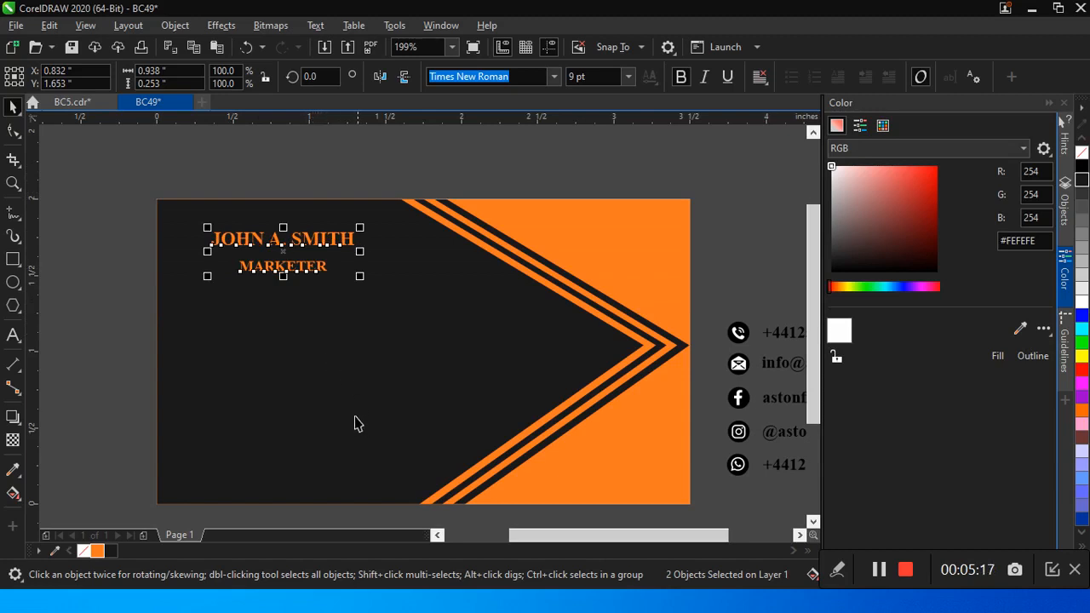
Move the QR code into the card's lower-right orange corner, at about X 3.235, Y 0.219 inches.
scroll(337, 382, down, 2)
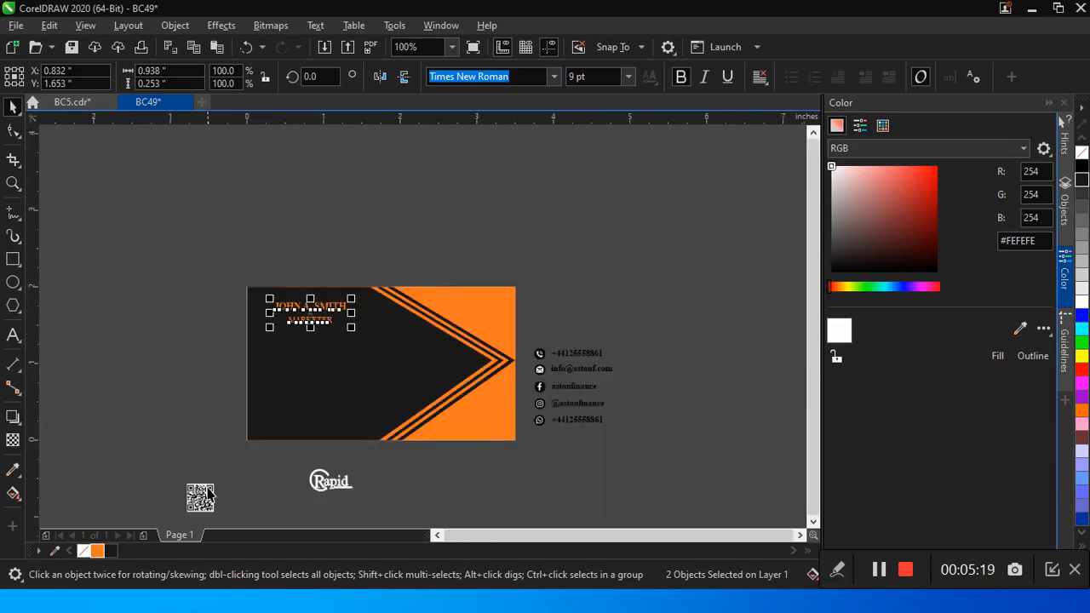
drag(195, 504, 495, 428)
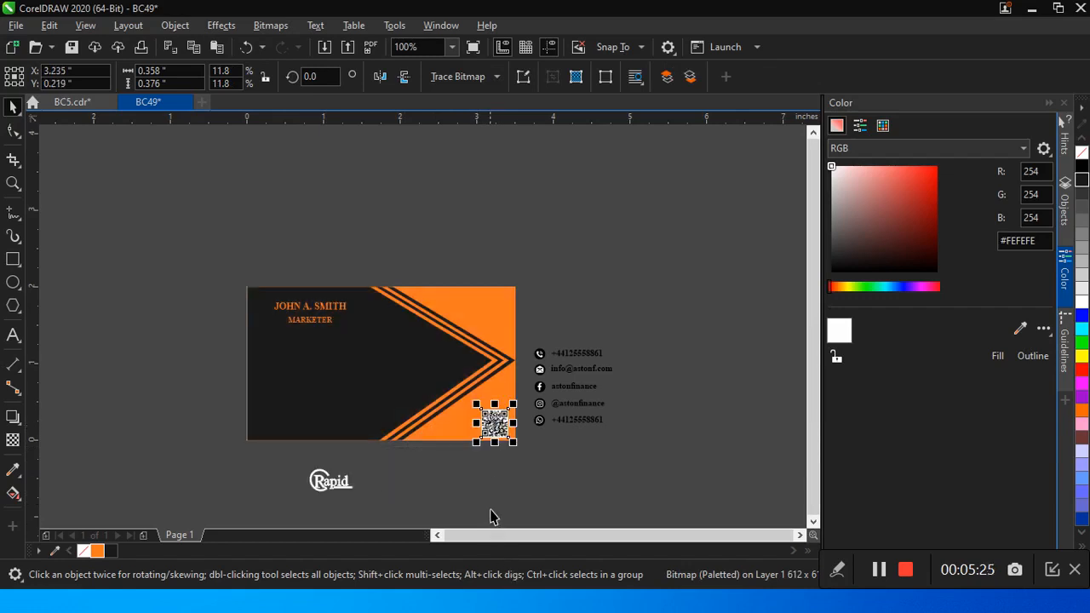
click(492, 515)
Ungroup the contact details block beside the card.
drag(646, 308, 533, 465)
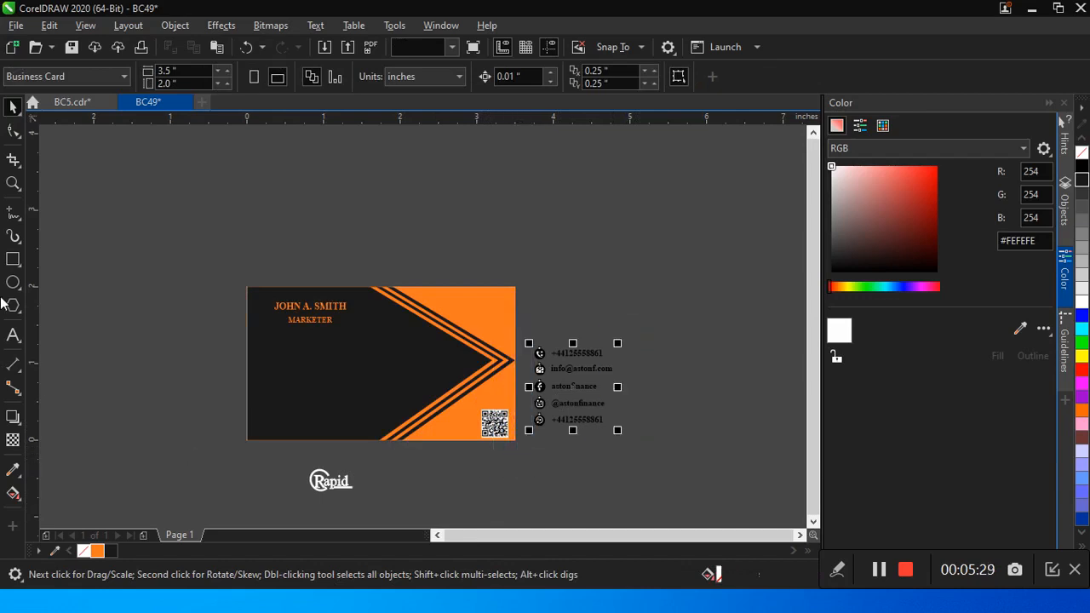
click(13, 182)
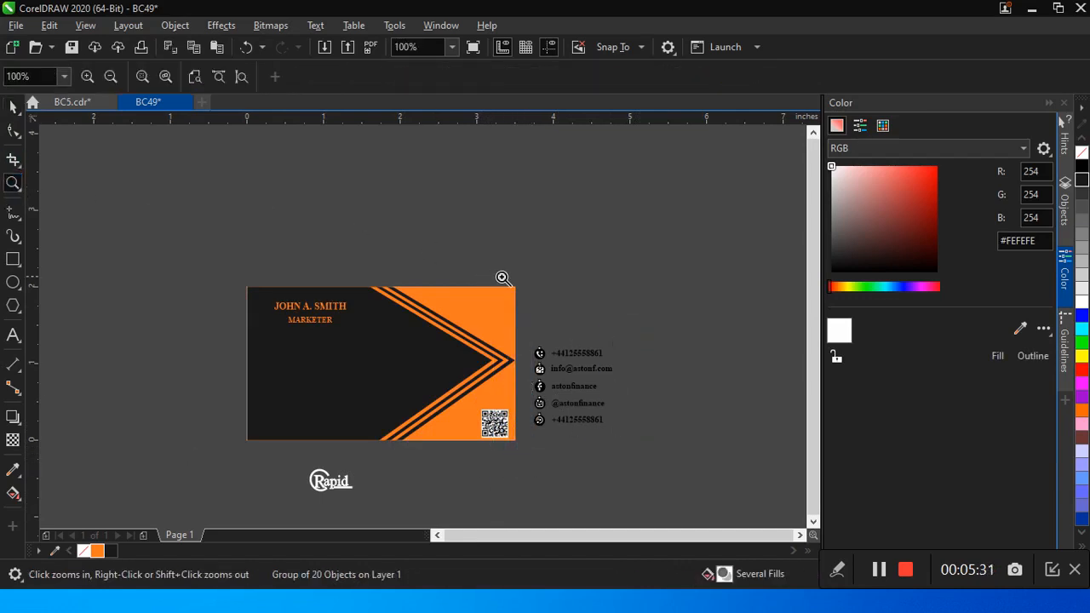
drag(516, 319, 645, 479)
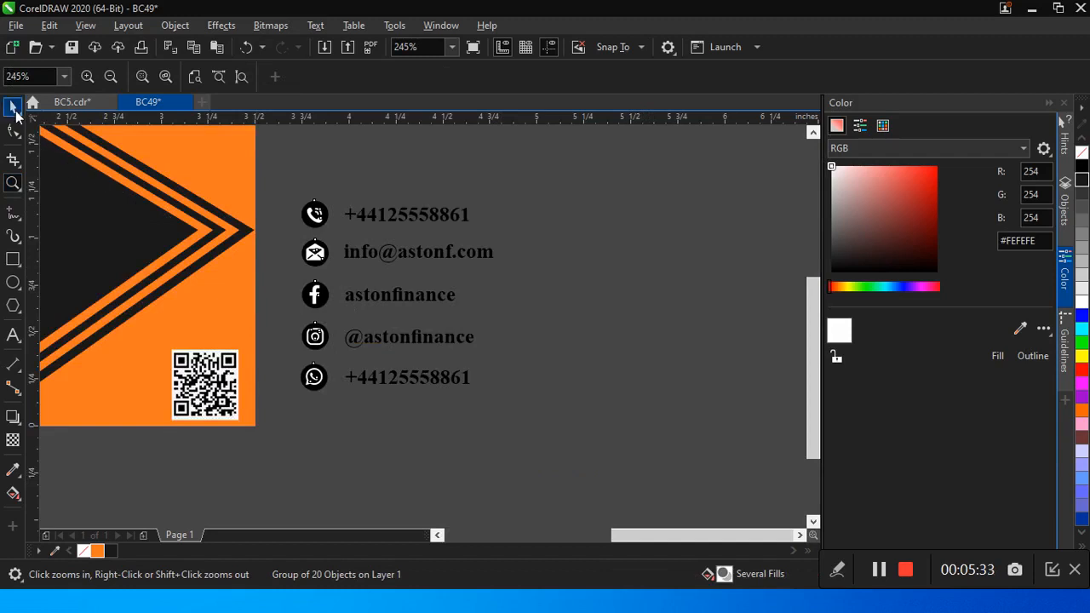
click(11, 109)
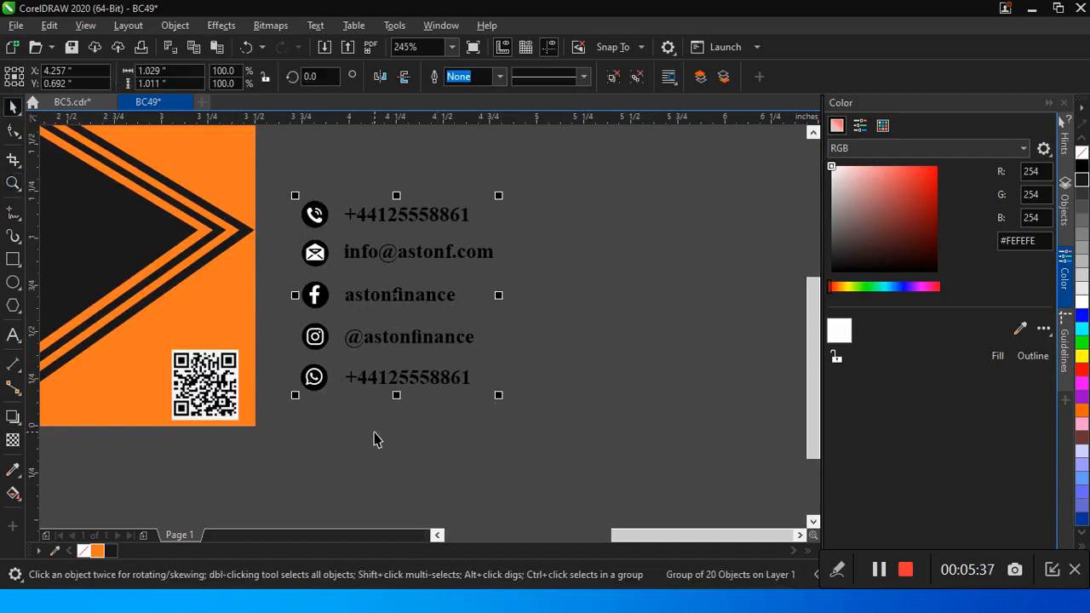
key(ctrl+u)
click(562, 366)
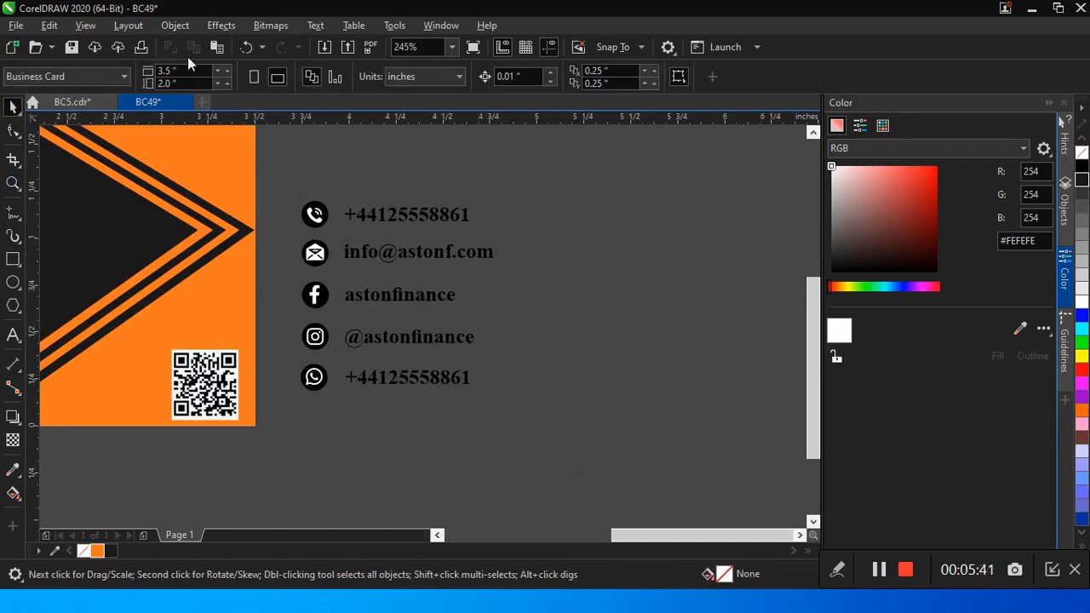
click(171, 27)
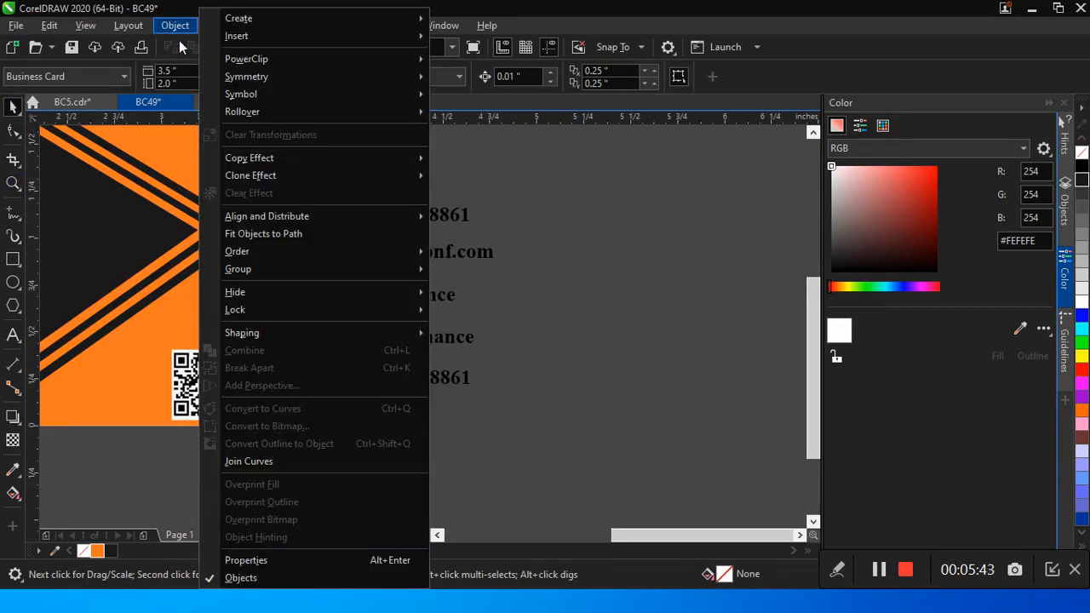
click(618, 197)
drag(619, 196, 286, 426)
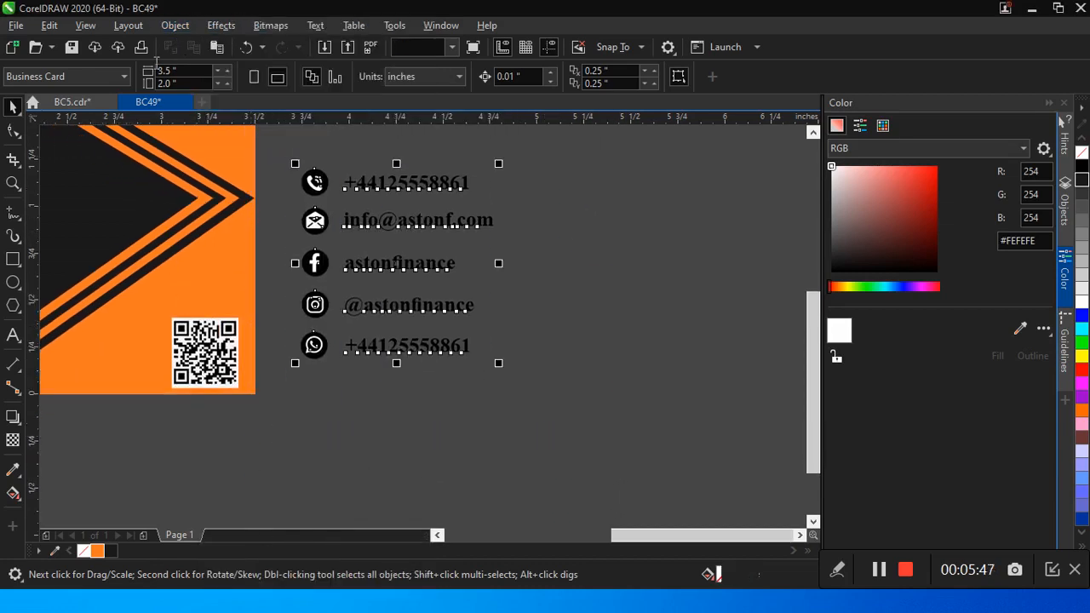
click(168, 27)
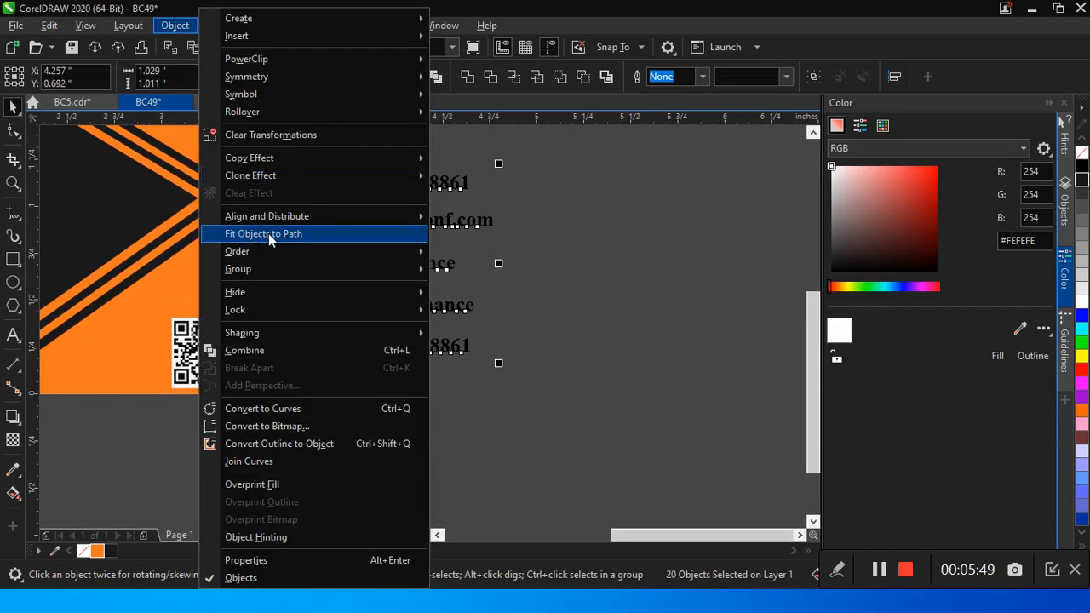
mouse_move(278, 269)
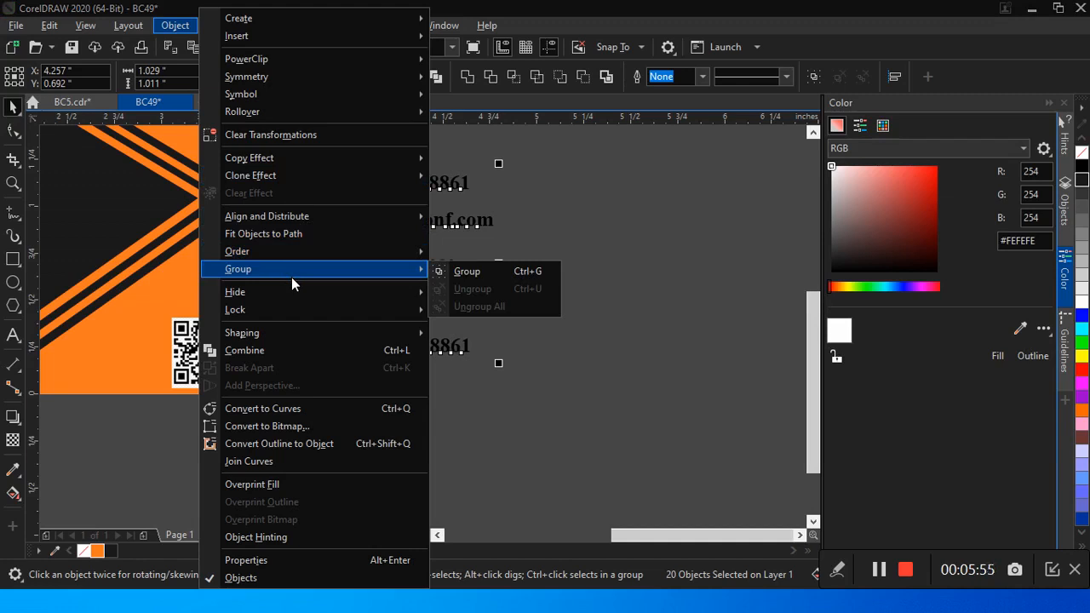
click(602, 232)
click(608, 221)
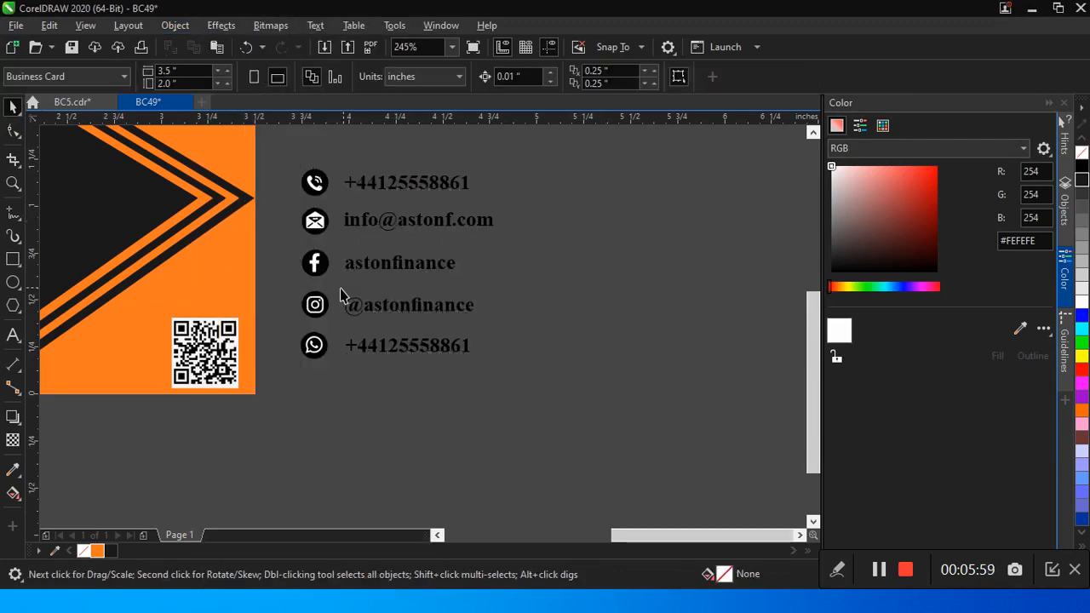
Fill the five contact icon circles with the card's orange.
click(314, 357)
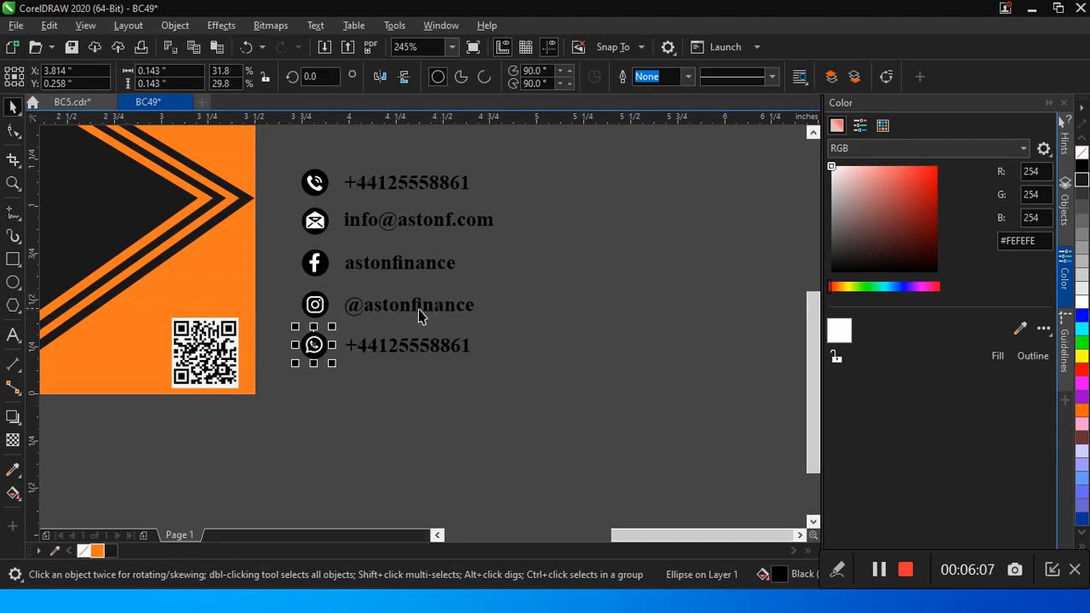
shift+click(327, 309)
shift+click(331, 266)
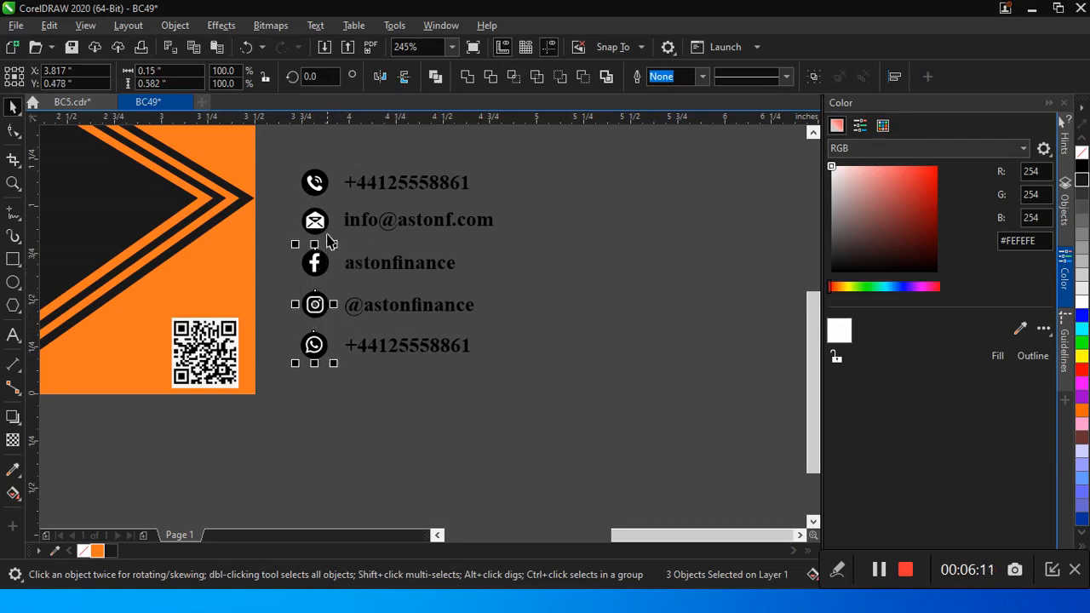
shift+click(314, 221)
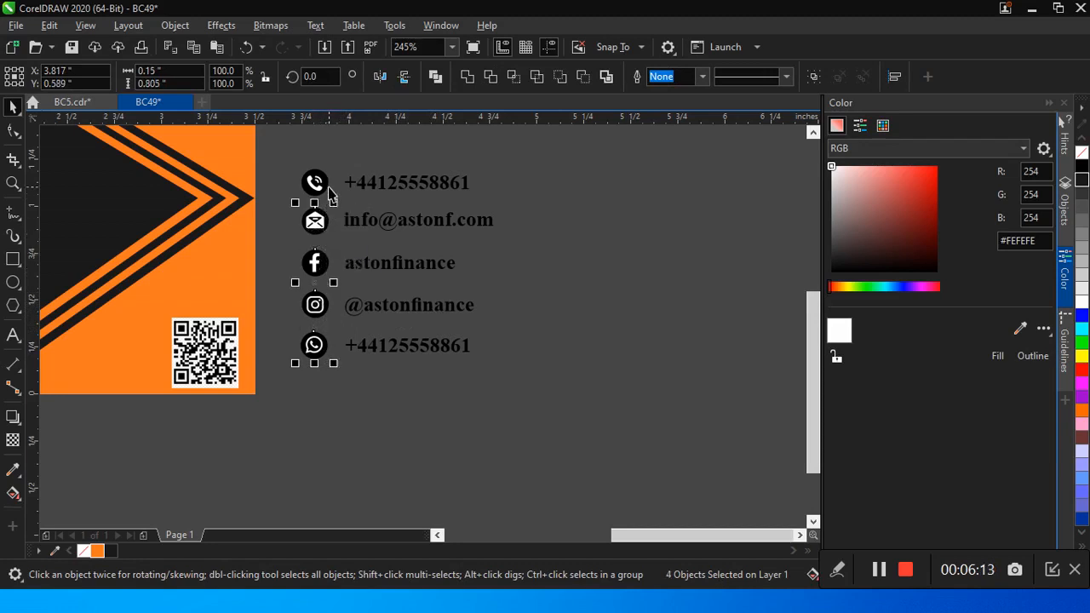
shift+click(314, 182)
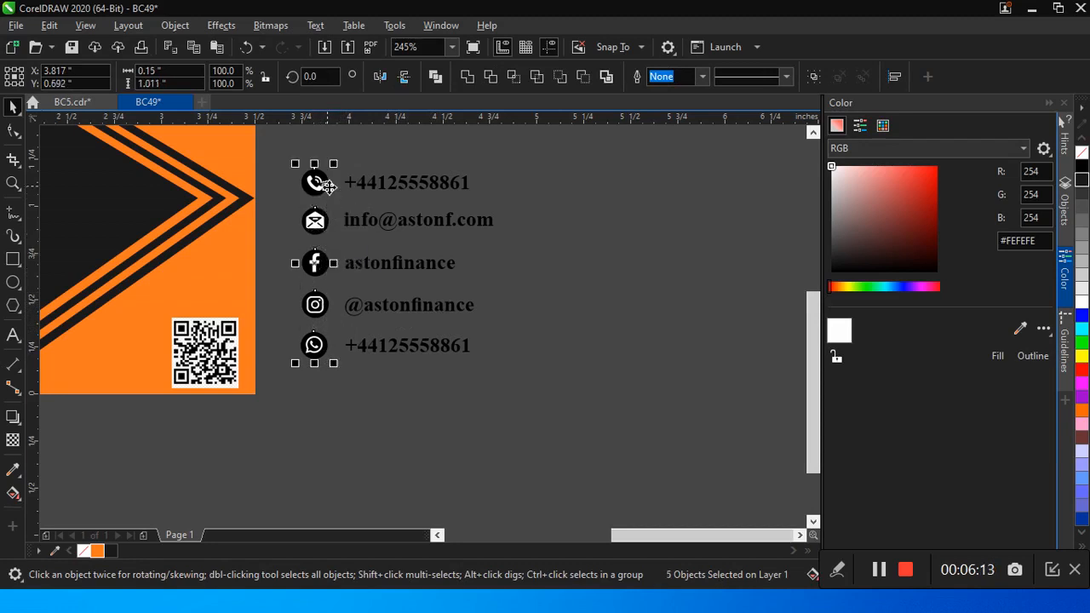
click(98, 551)
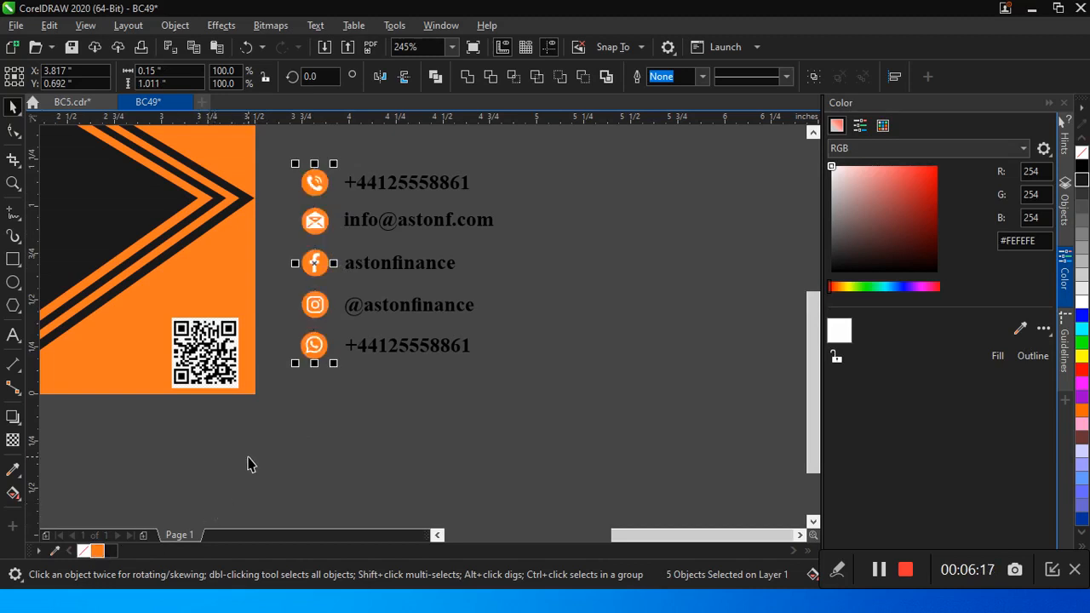
Recolor the white symbols inside the five contact icons with the card's dark black.
drag(272, 147, 326, 440)
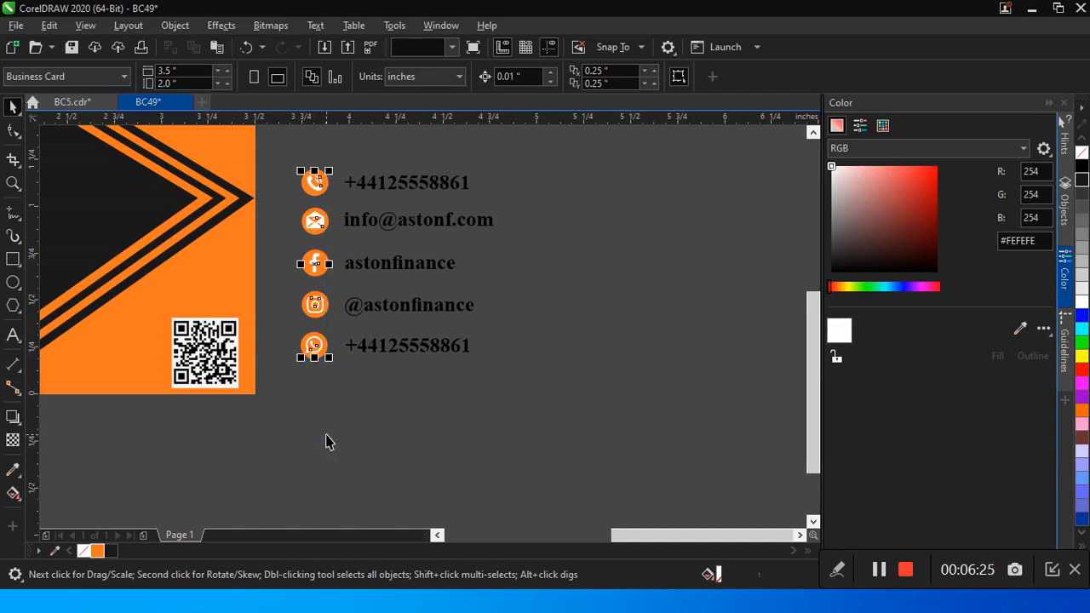
click(109, 550)
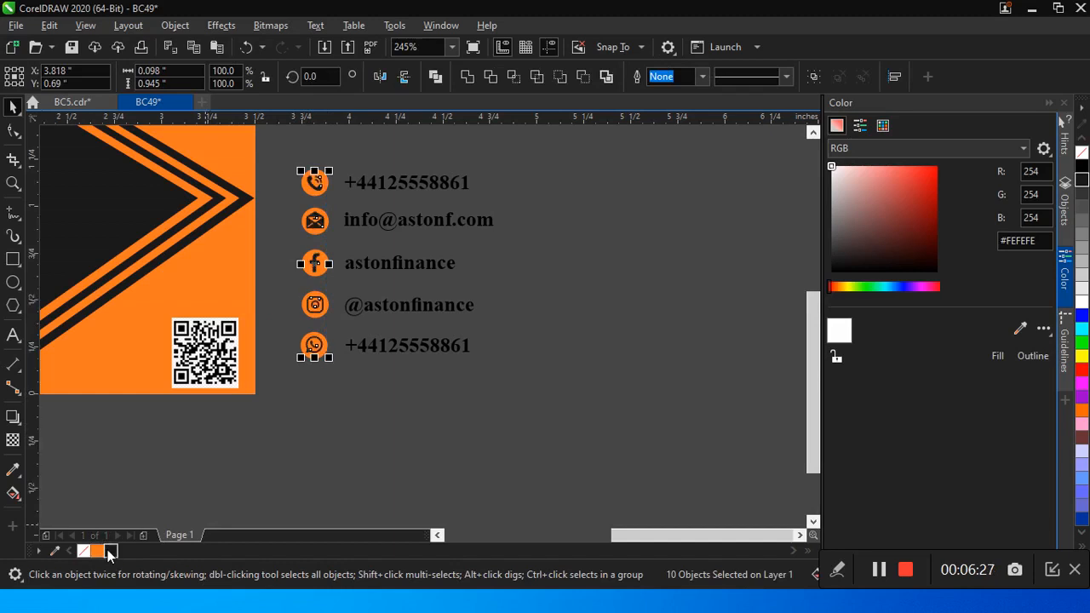
click(522, 234)
Apply the orange fill and an orange outline to the five contact text lines.
drag(550, 154, 328, 455)
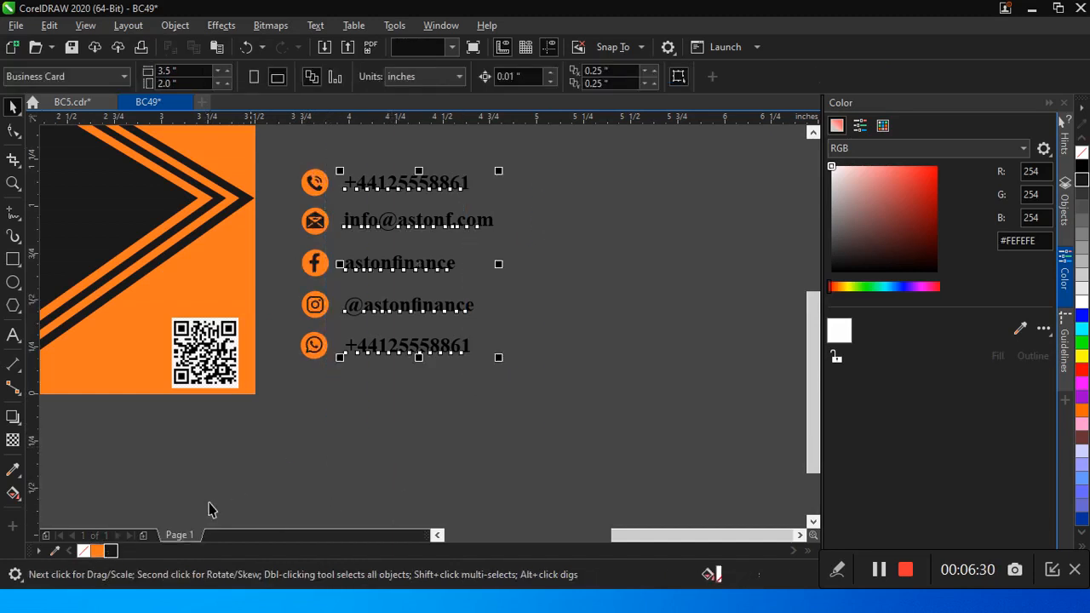
click(100, 554)
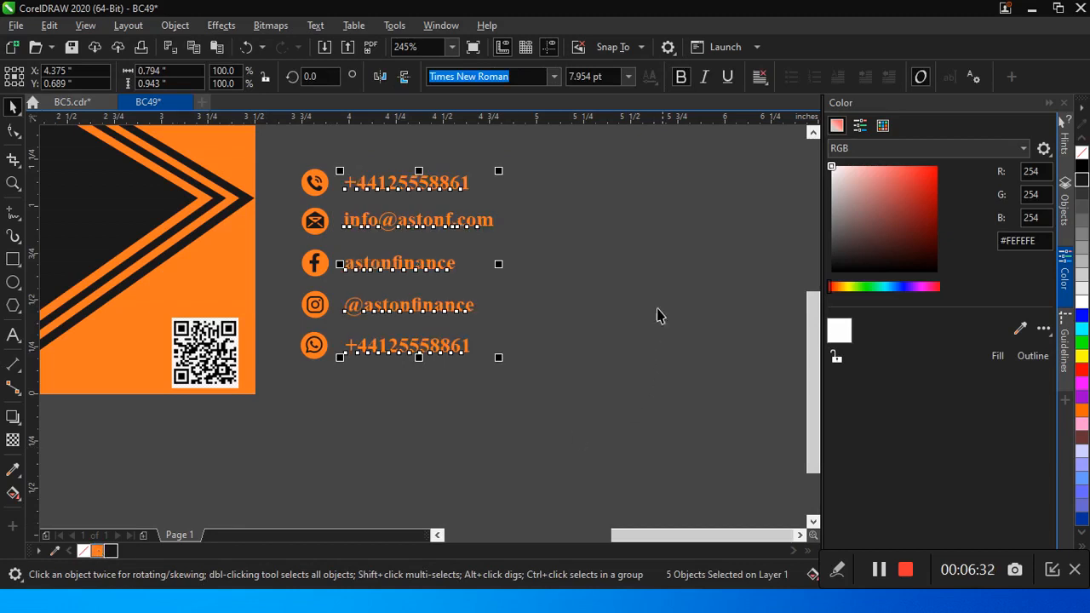
right_click(100, 554)
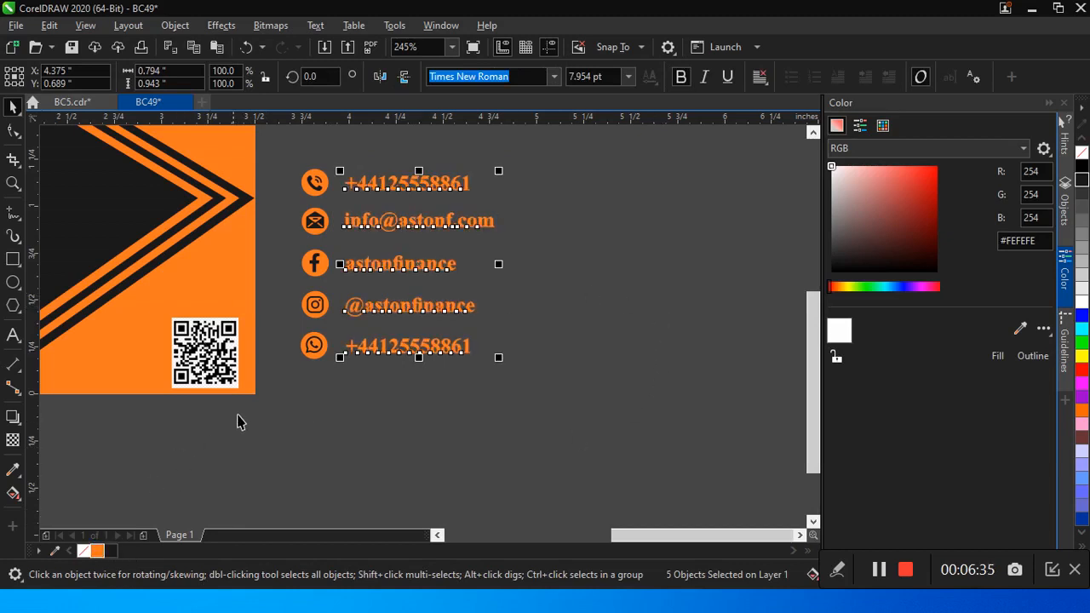
Group the contact icons and texts and move the group into the card's dark area below MARKETER.
scroll(253, 407, down, 2)
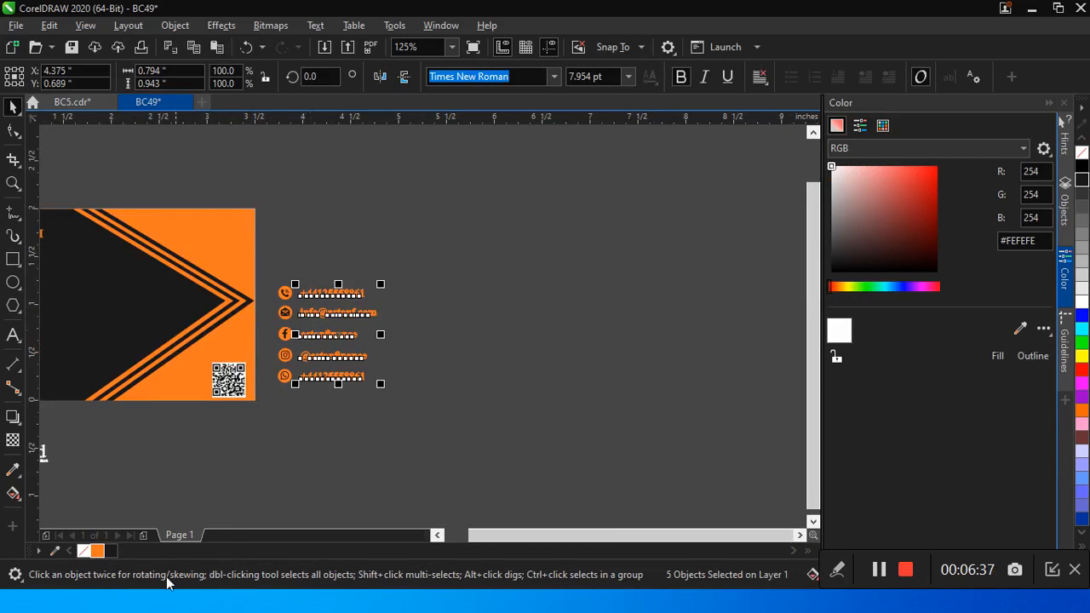
click(438, 536)
click(438, 537)
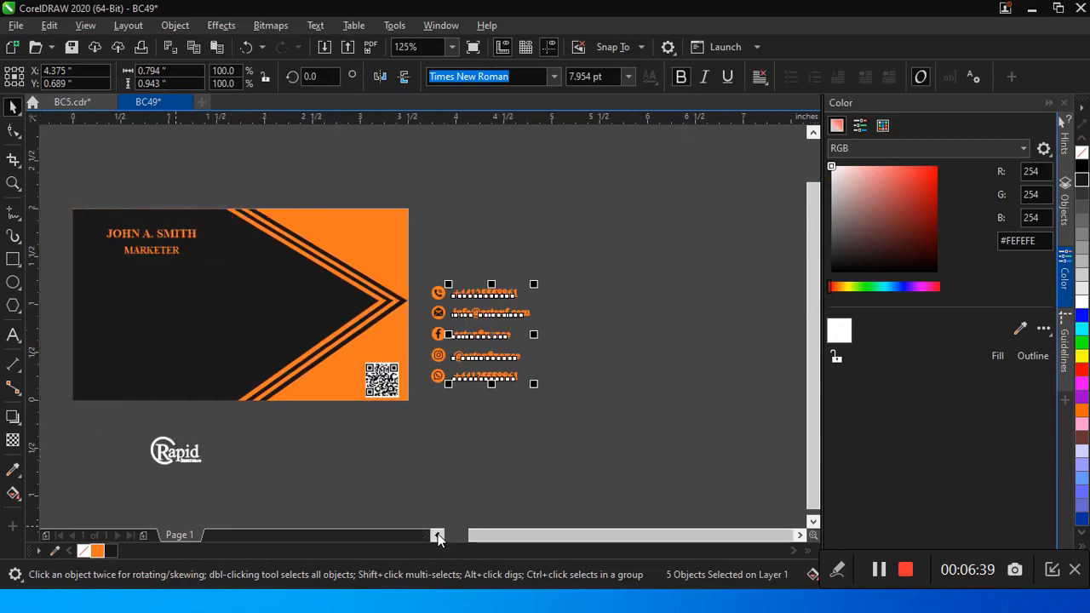
click(437, 537)
click(437, 536)
drag(738, 238, 556, 434)
key(ctrl+g)
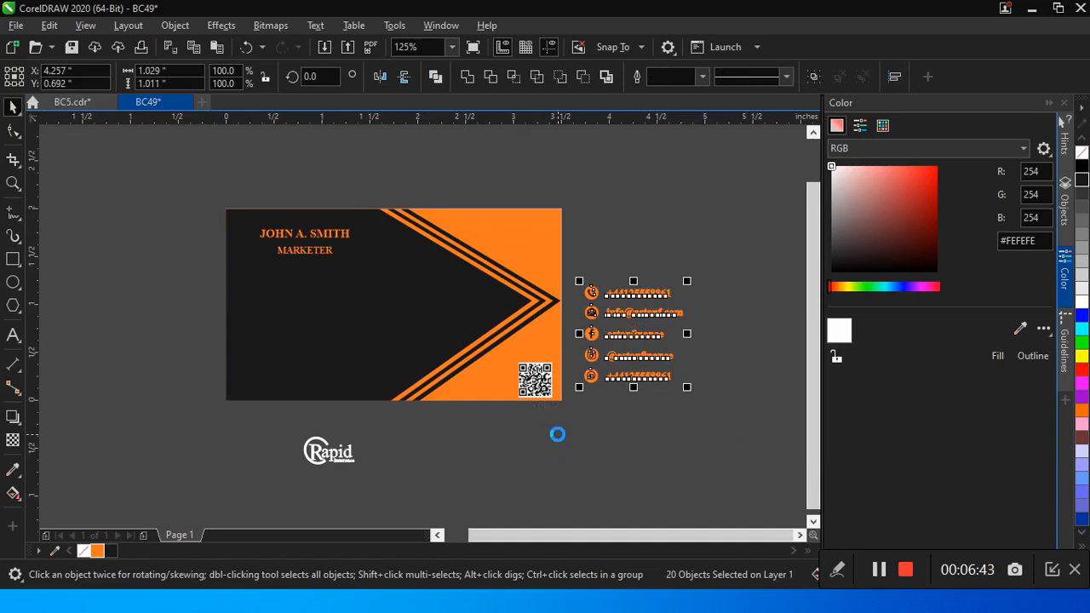
drag(633, 334, 315, 338)
Enlarge the name and MARKETER texts to about 1.131 by 0.306 inches and nudge them into place above the contact details.
drag(198, 202, 429, 272)
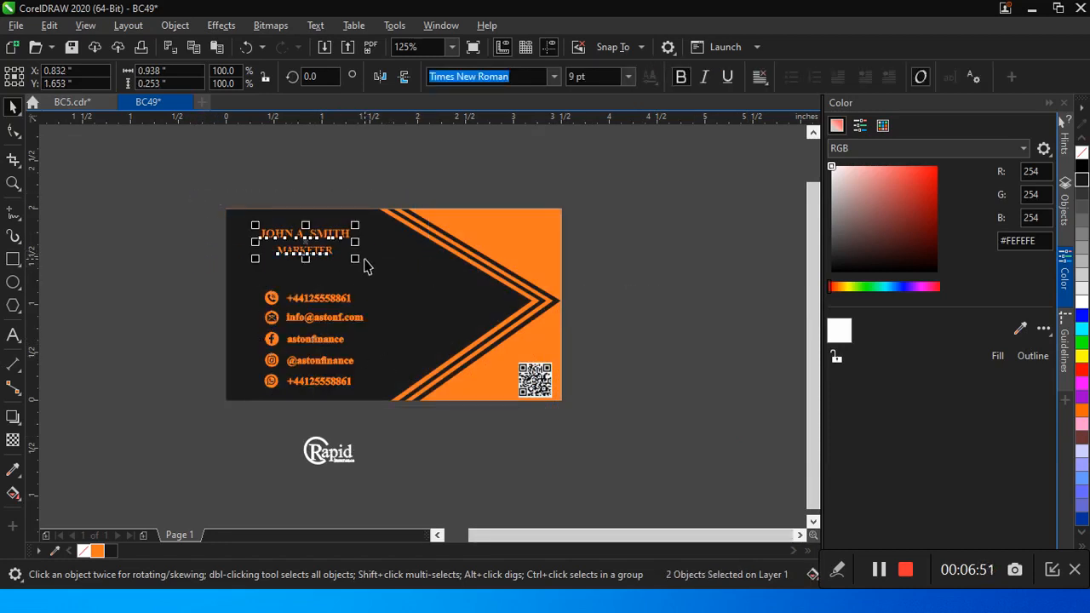
drag(353, 261, 371, 265)
key(Left)
key(Left)
key(Left)
key(Left)
key(Left)
key(Left)
key(Left)
key(Up)
key(Up)
key(Up)
key(Up)
key(Up)
key(Left)
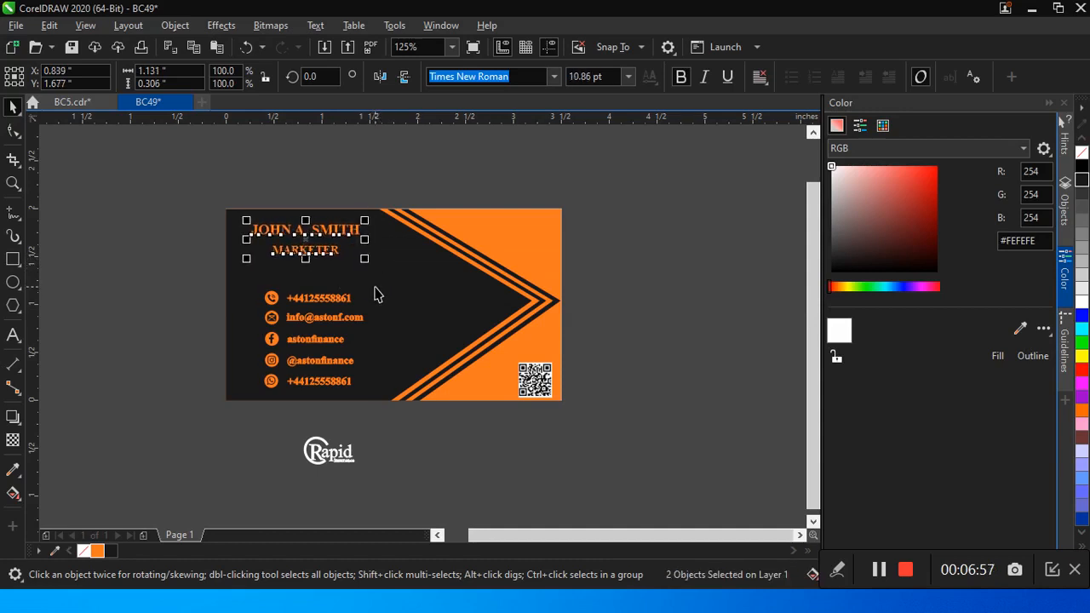
key(Down)
Nudge the contact details group slightly upward, closer to the MARKETER text.
drag(169, 290, 440, 406)
key(Up)
key(Up)
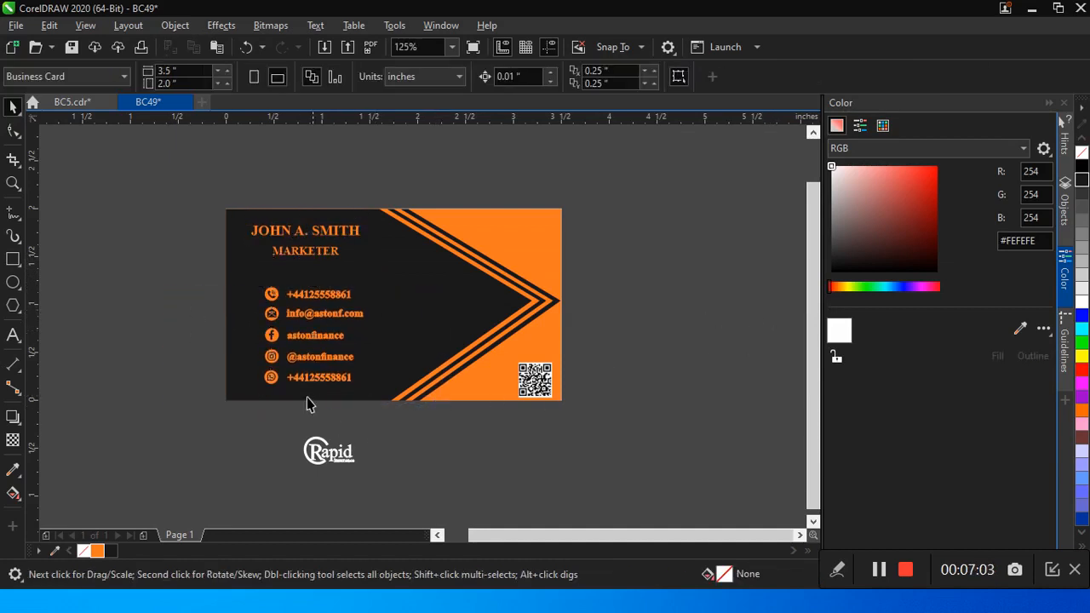
Cut the white Rapid logo from page 1, add a second page and paste the logo there.
drag(223, 437, 469, 503)
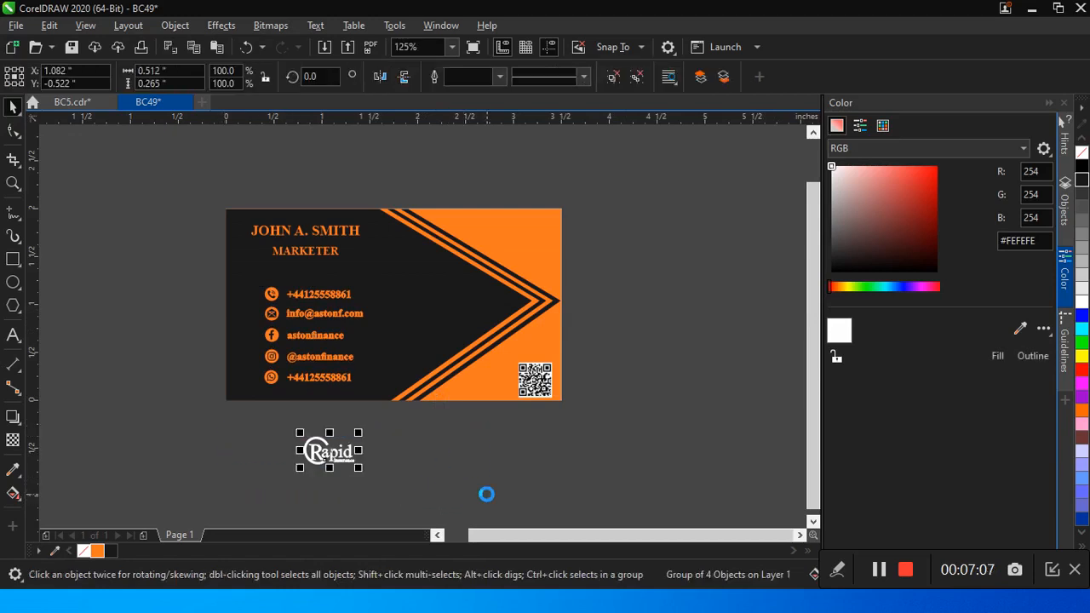
key(Delete)
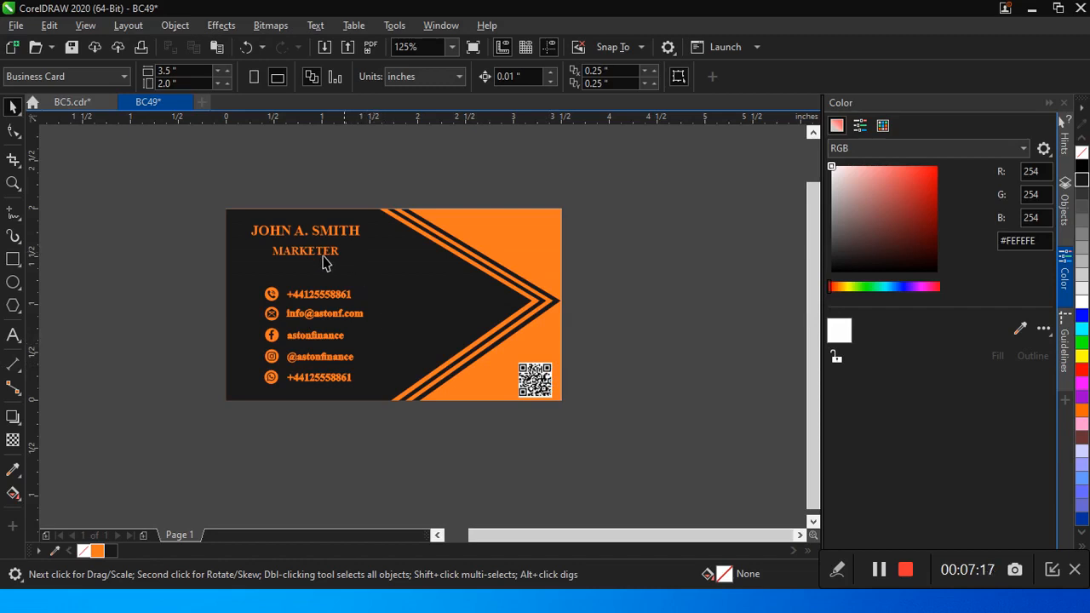
click(145, 536)
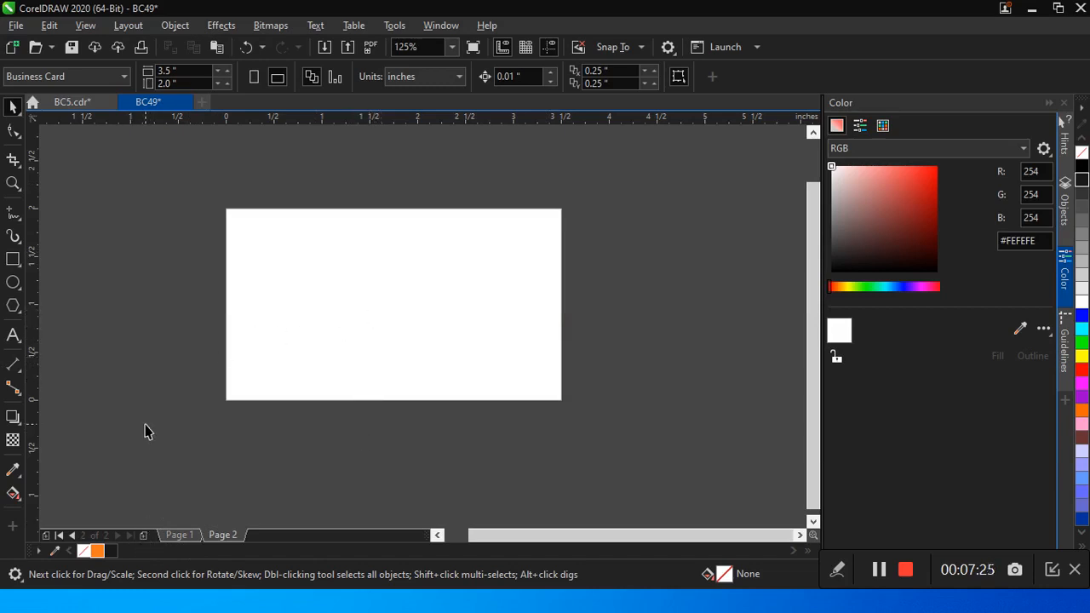
key(ctrl+v)
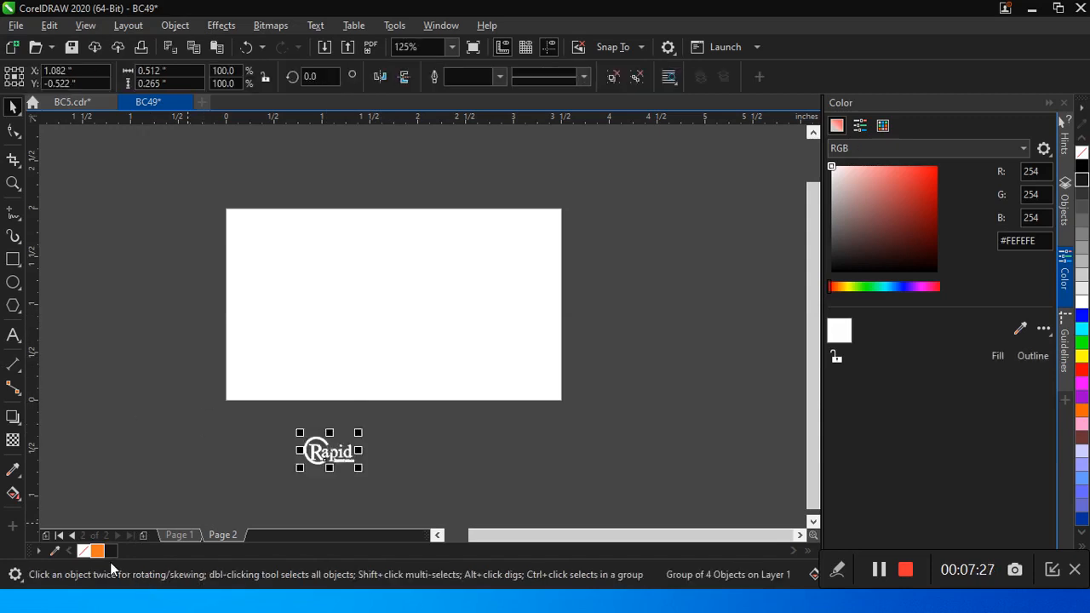
Copy the arrow-striped background rectangle from page 1 and paste it onto page 2.
click(171, 534)
click(506, 263)
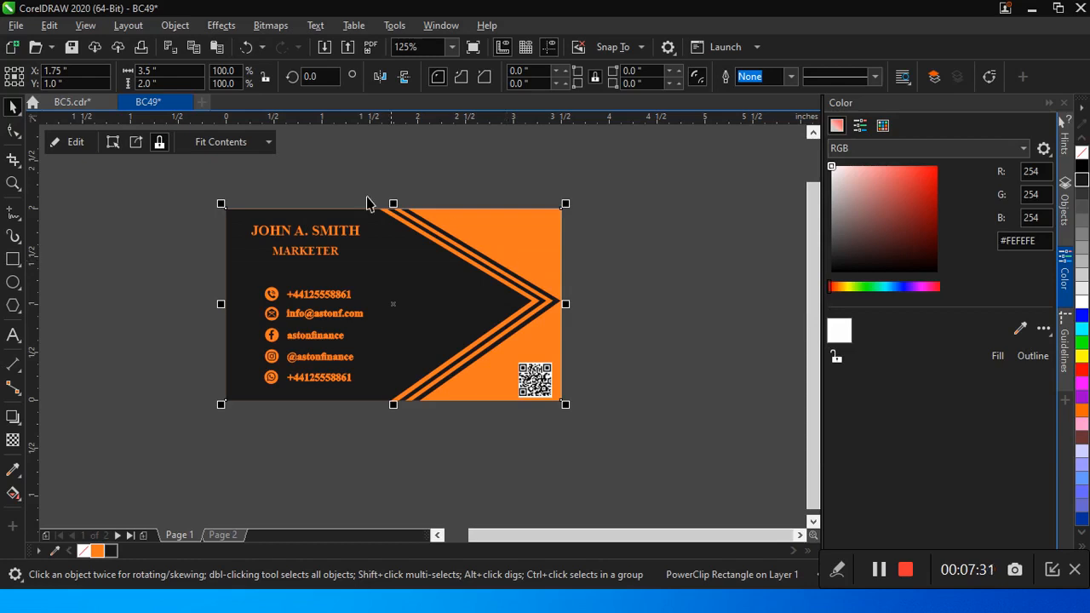
click(224, 534)
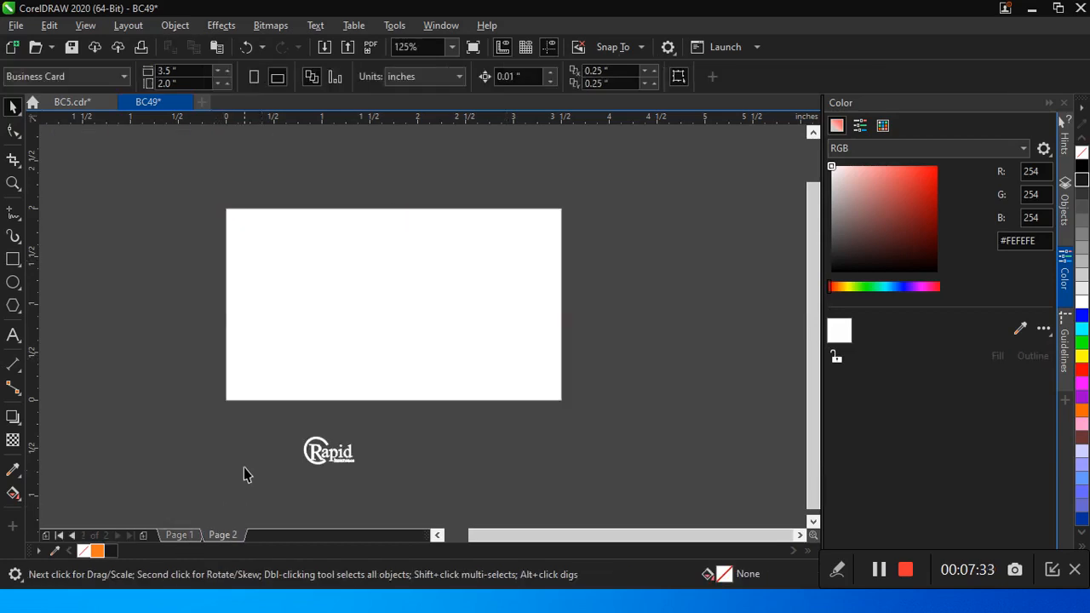
key(ctrl+v)
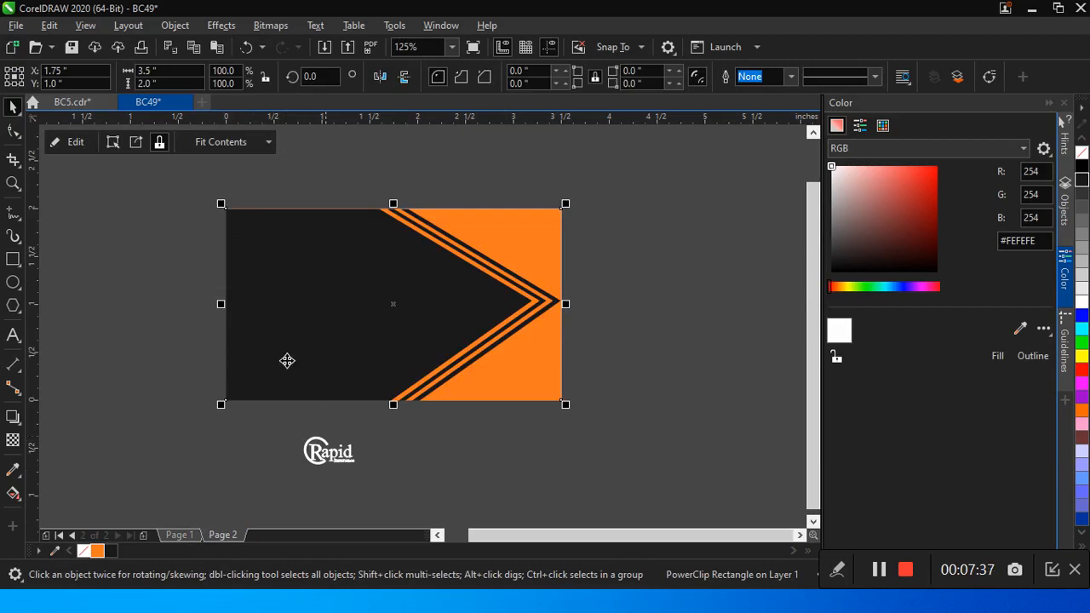
Open the contents of the page 2 background's PowerClip for editing.
click(361, 335)
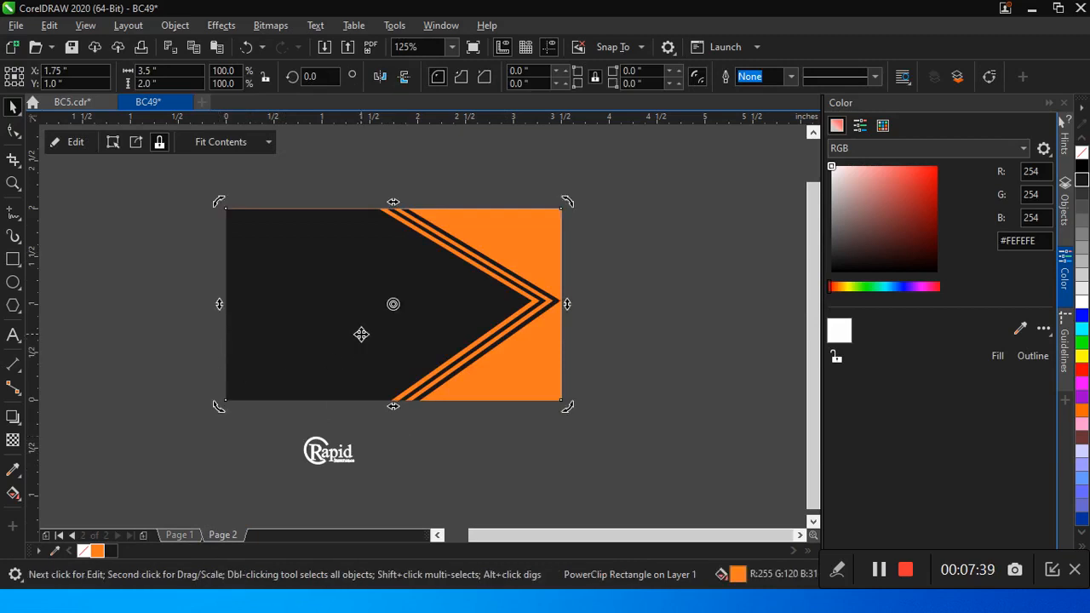
right_click(361, 335)
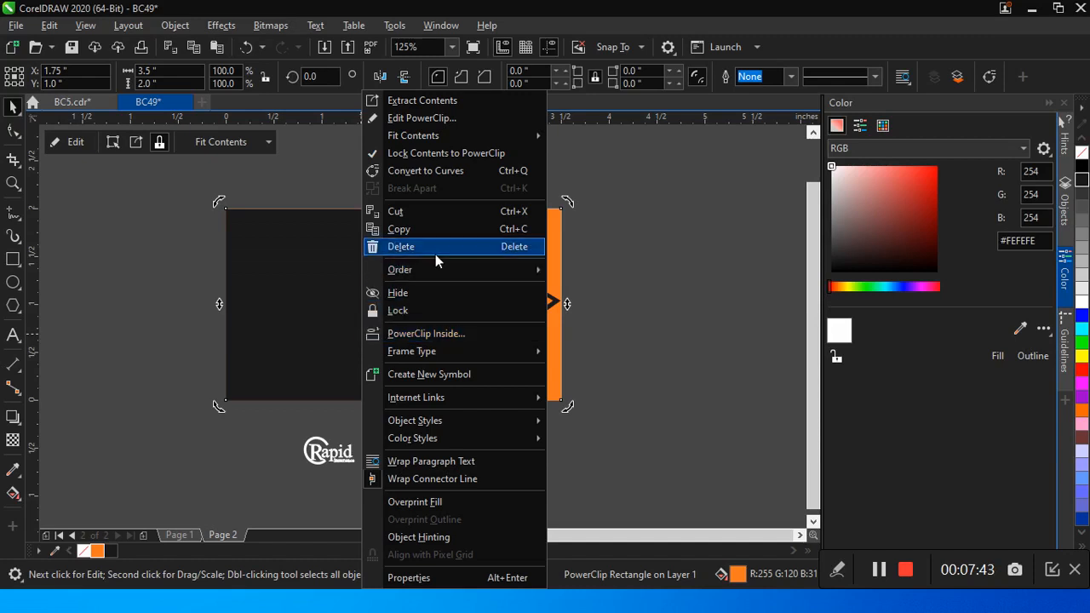
click(417, 118)
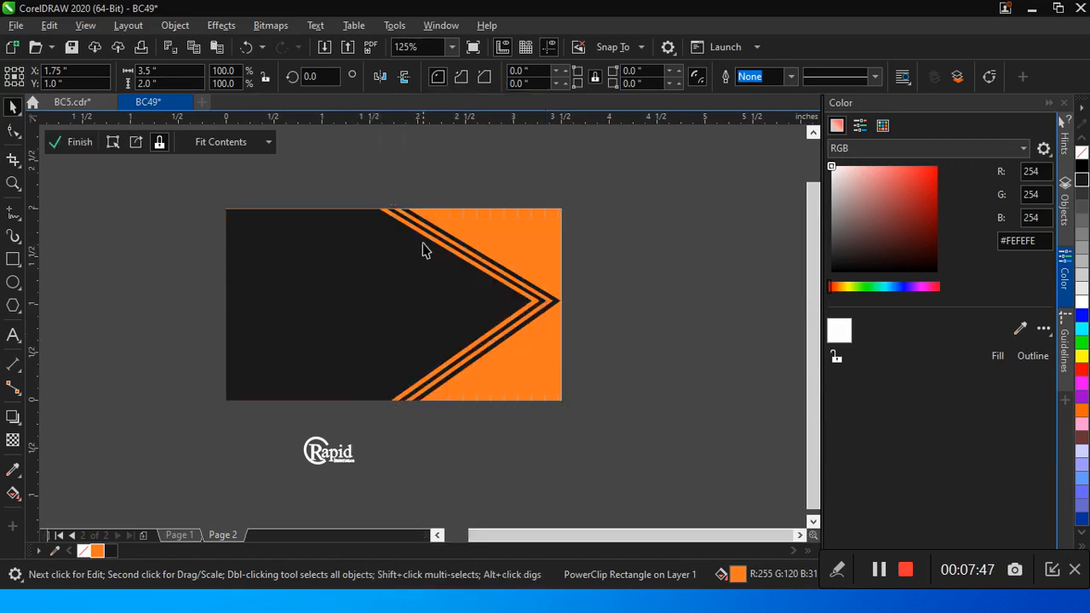
click(581, 196)
drag(596, 175, 167, 484)
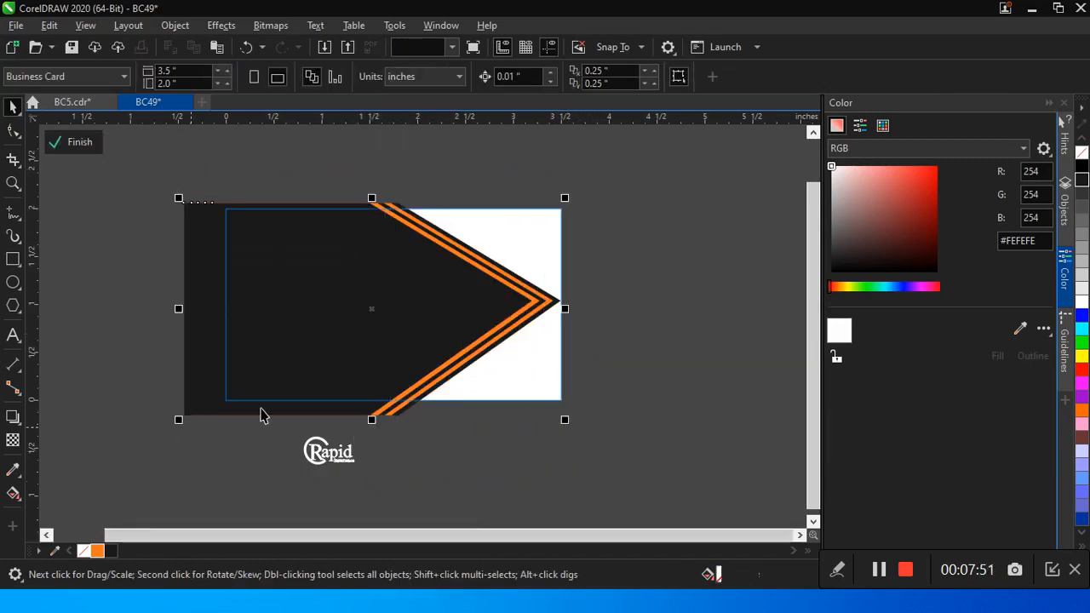
click(673, 254)
click(409, 314)
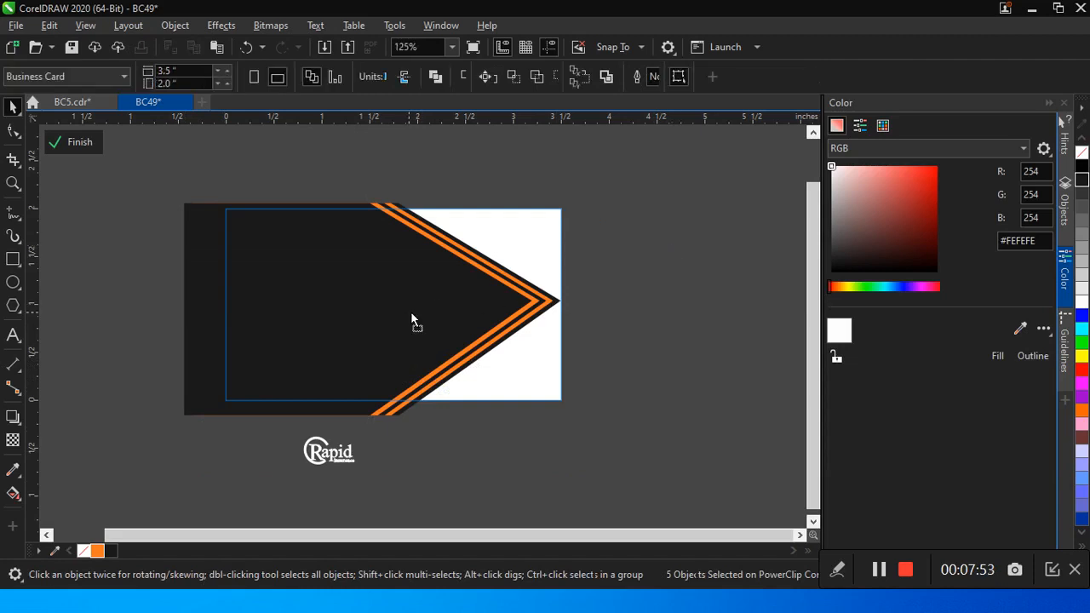
key(ctrl+z)
click(798, 228)
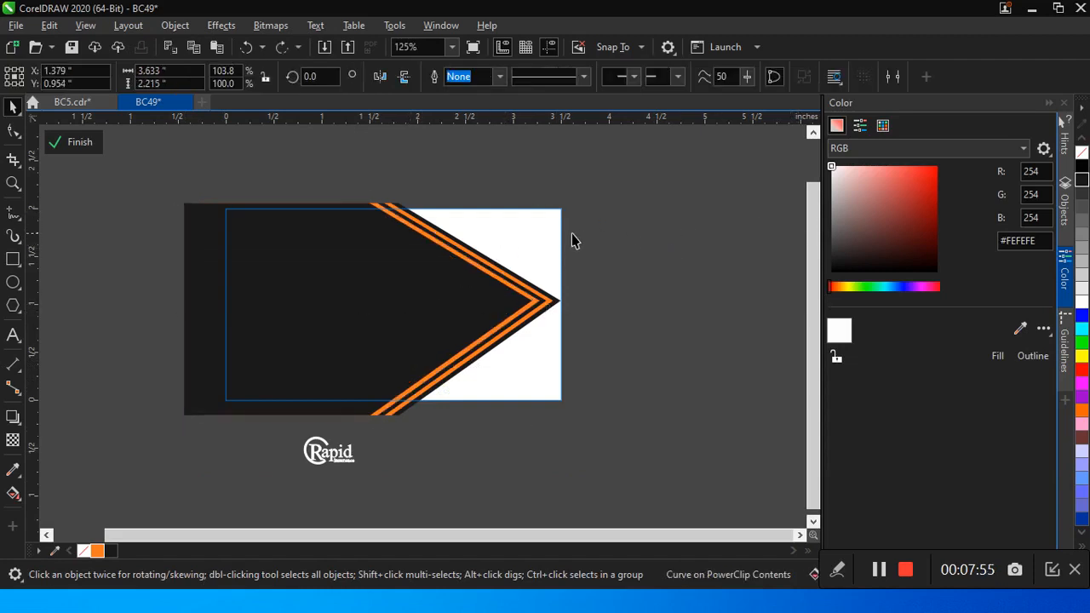
click(417, 297)
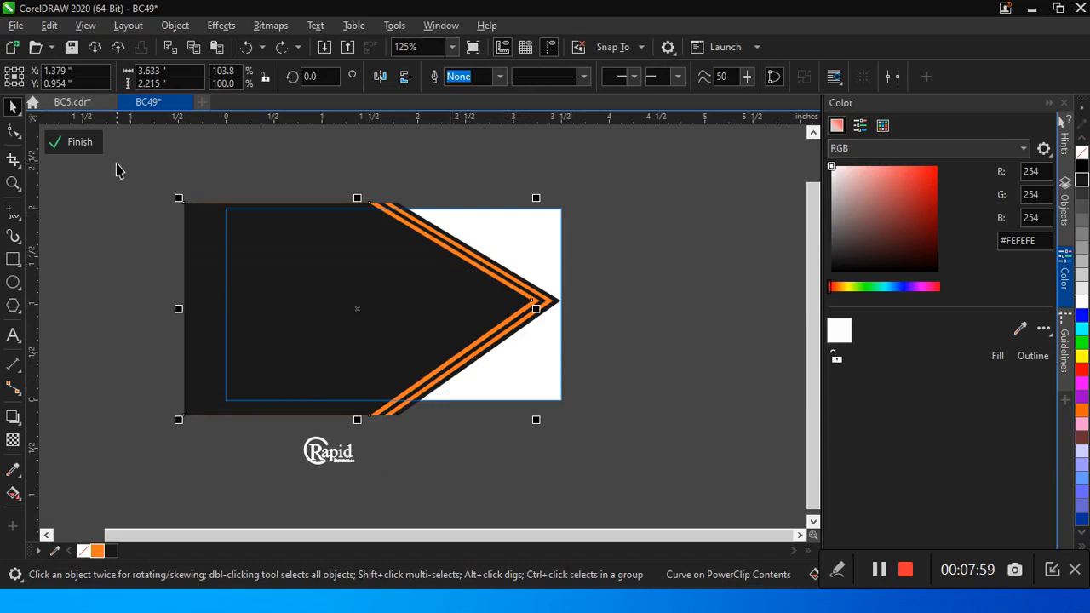
Nudge the four inner arrow shapes about 0.09 inches left, leaving the outermost black arrow in place.
drag(117, 164, 558, 491)
key(Left)
key(Left)
key(Left)
key(Left)
key(Left)
key(Left)
key(Left)
key(Left)
key(Left)
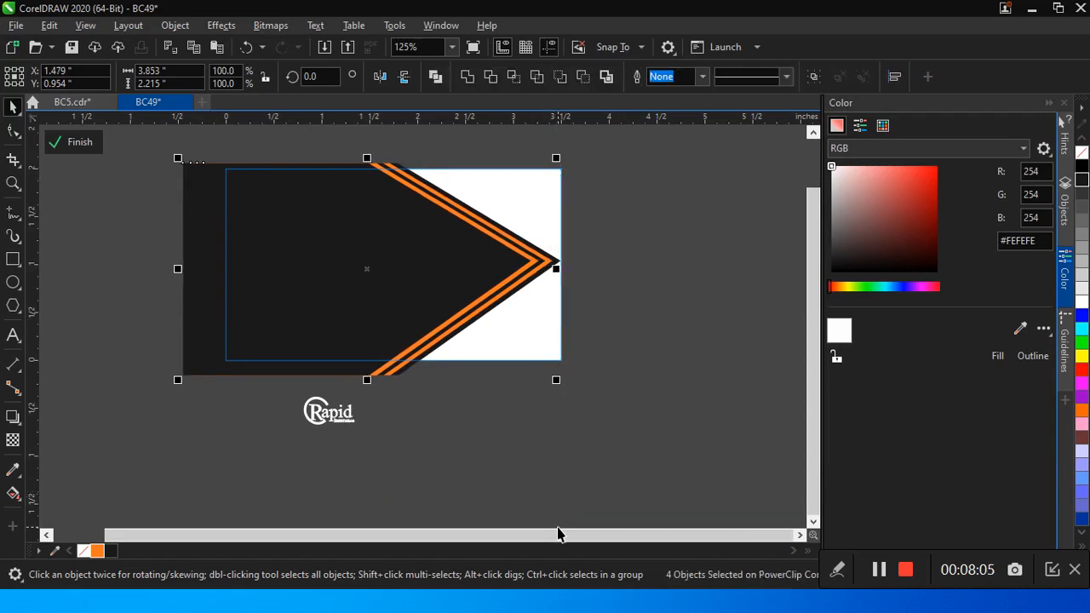
Nudge the outermost black arrow left to X 1.589 inches so it sits close behind the orange stripes.
click(632, 289)
click(556, 261)
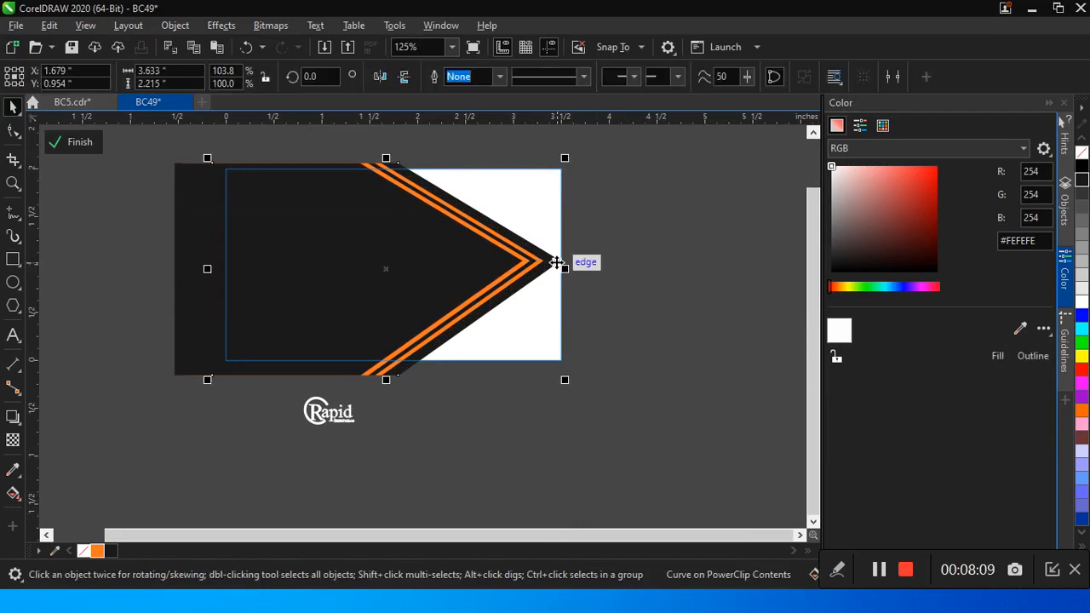
key(Left)
key(Left)
key(Left)
key(Left)
key(Left)
key(Left)
key(Left)
key(Left)
key(Left)
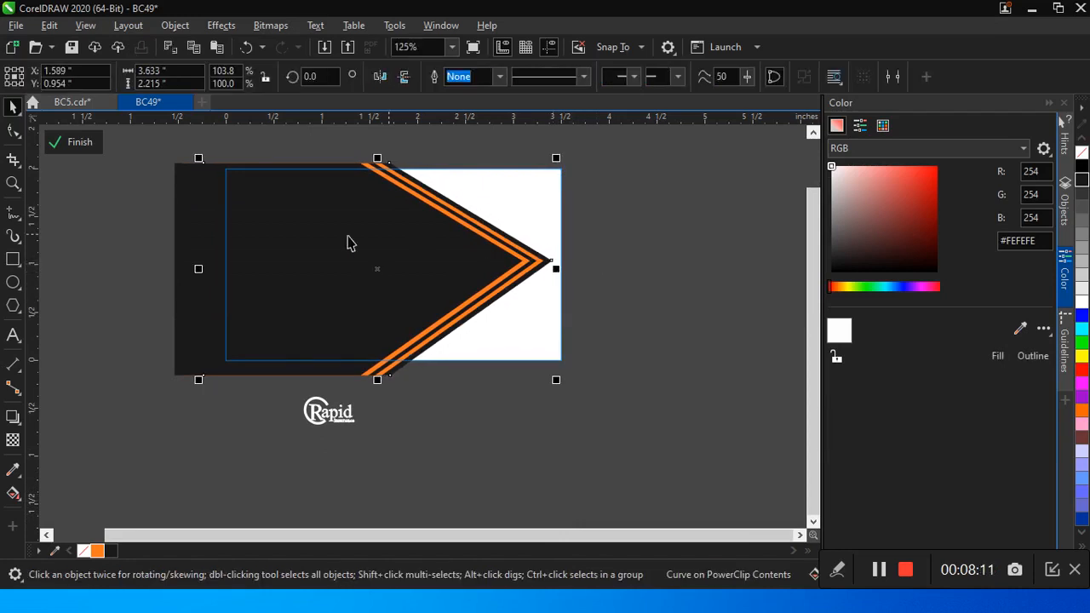
Move all five arrow shapes together left to about X -0.006 inches and finish editing the PowerClip.
drag(135, 138, 557, 428)
key(Left)
key(Left)
key(Left)
key(Left)
key(Left)
key(Left)
key(Left)
key(Left)
key(Left)
key(Left)
key(Left)
key(Left)
key(Left)
key(Left)
key(Left)
key(Left)
key(Left)
key(Left)
key(Left)
key(Left)
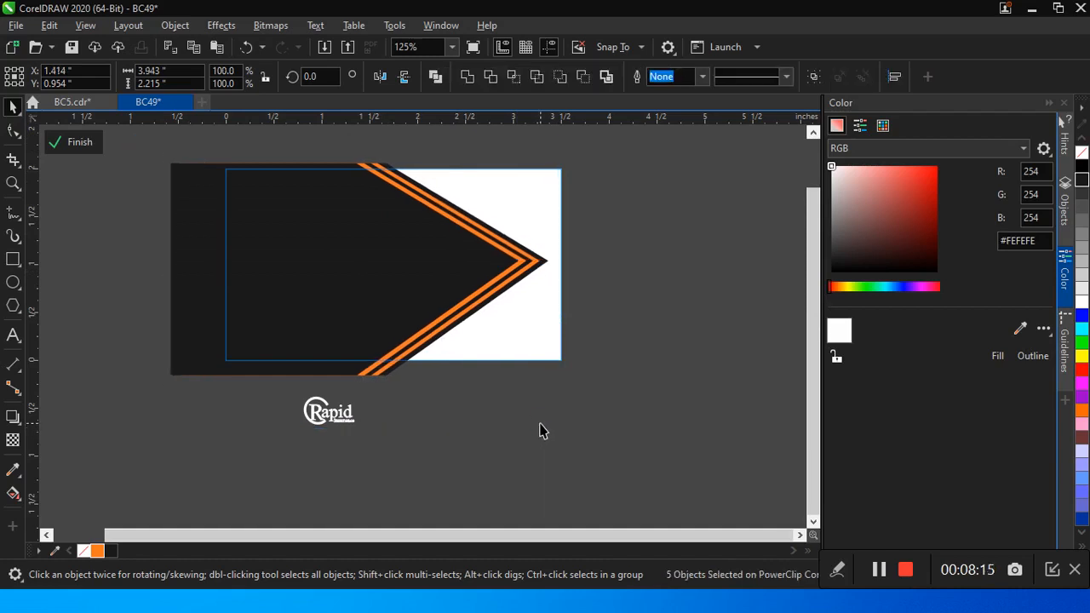
key(Left)
key(Left)
key(Left)
key(Left)
key(Left)
key(Left)
key(Left)
key(Left)
key(Left)
key(Left)
key(Left)
key(Left)
key(Left)
key(Left)
key(Left)
key(Left)
key(Left)
key(Left)
key(Left)
key(Left)
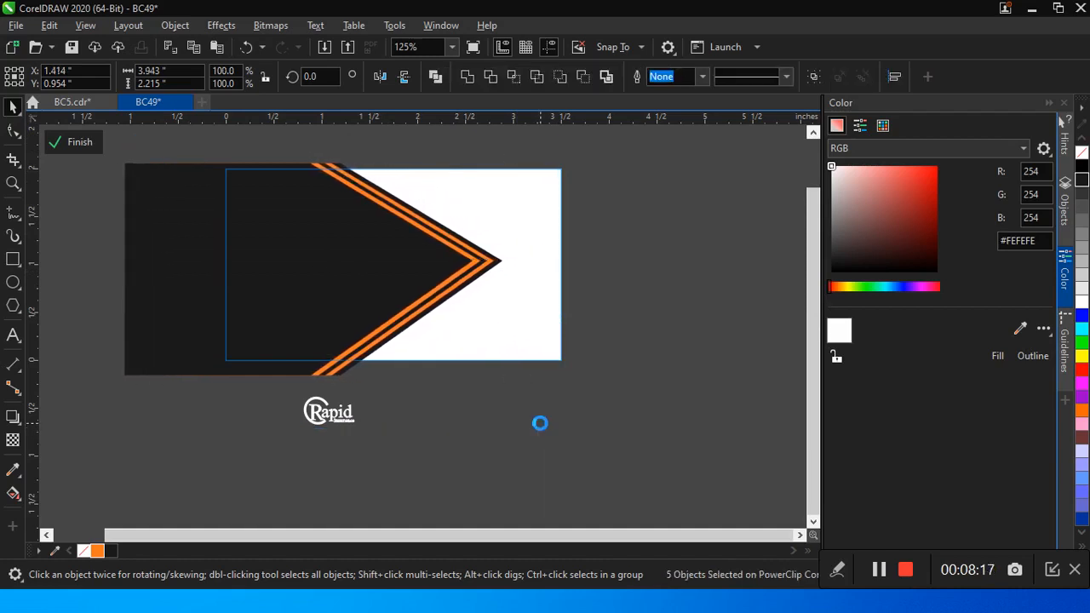
key(Left)
key(Left)
key(Left)
key(Left)
key(Left)
key(Left)
key(Left)
key(Left)
key(Left)
key(Left)
key(Left)
key(Left)
key(Left)
key(Left)
key(Left)
key(Left)
key(Left)
key(Left)
key(Left)
key(Left)
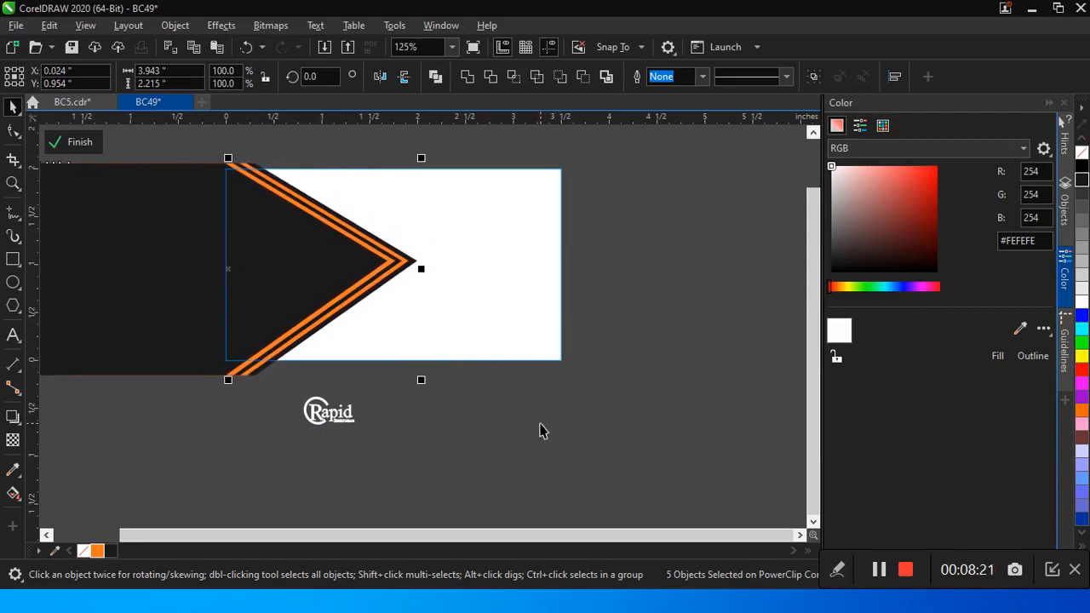
key(Left)
key(Left)
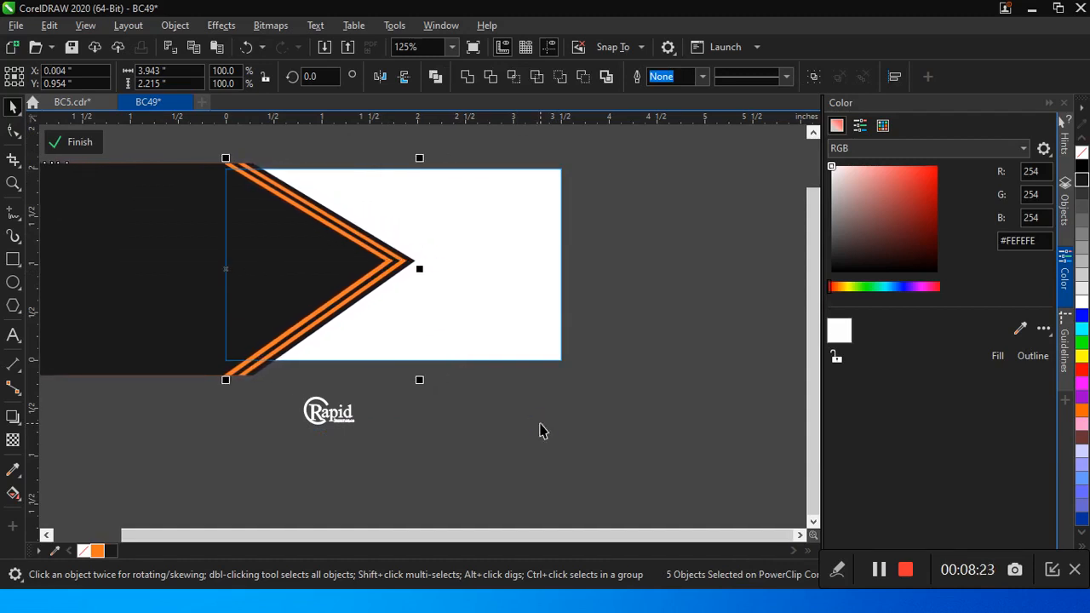
right_click(444, 319)
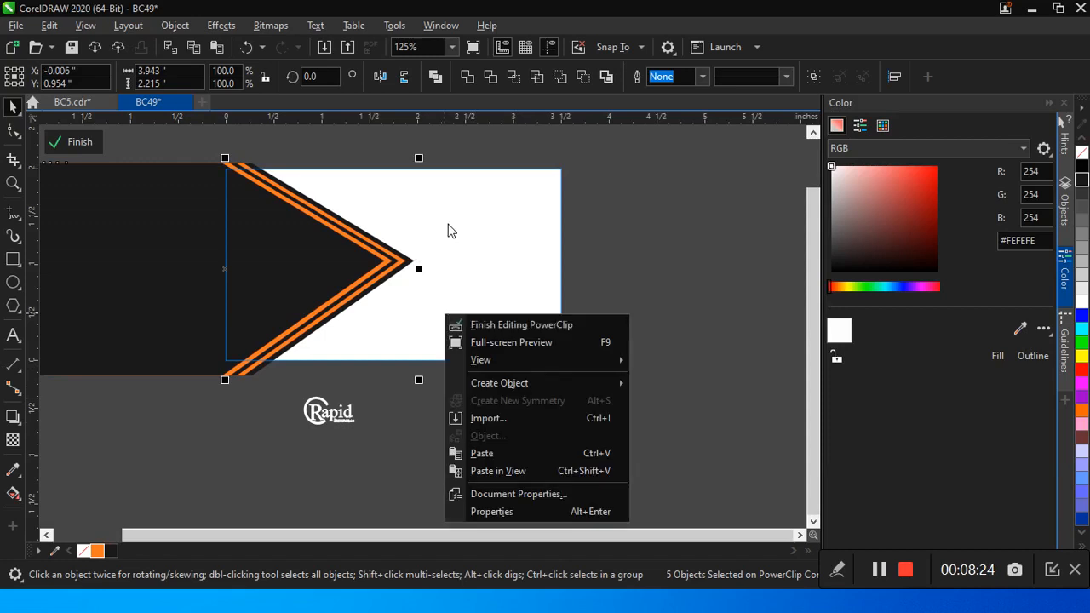
click(477, 327)
Color the Rapid logo black and place it on the orange area, enlarged to about 0.954 by 0.494 inches.
drag(219, 384, 522, 488)
click(112, 551)
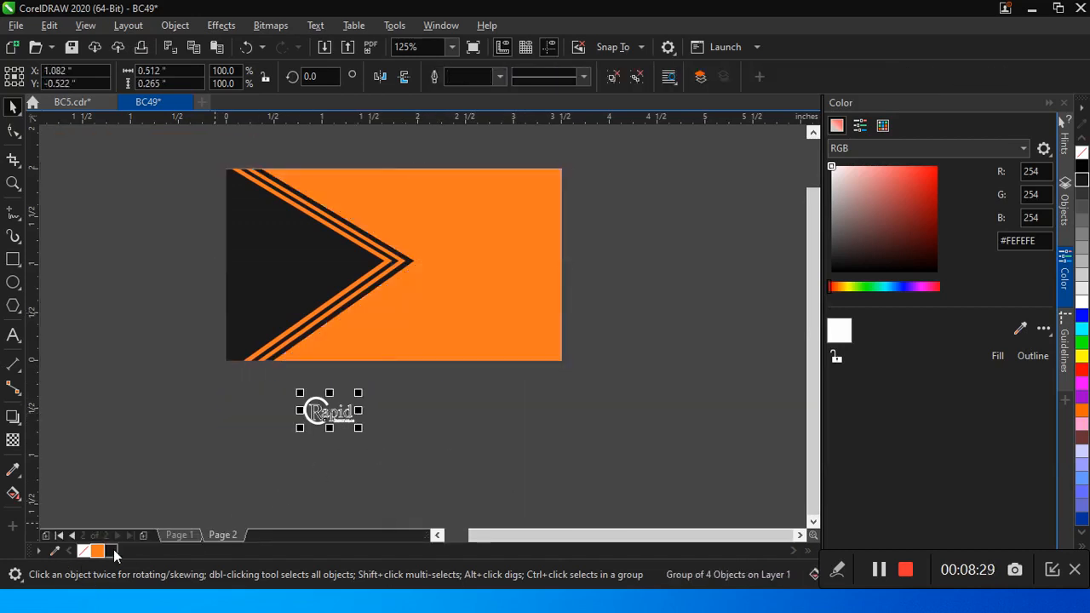
drag(335, 418, 545, 300)
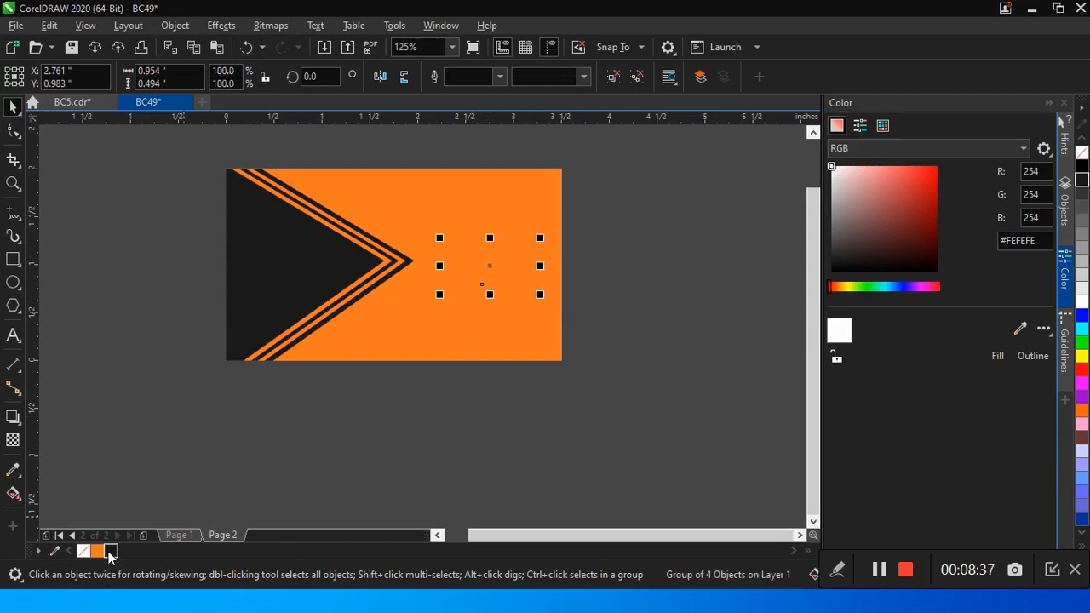
Bring the Rapid logo to the front of the page.
click(162, 26)
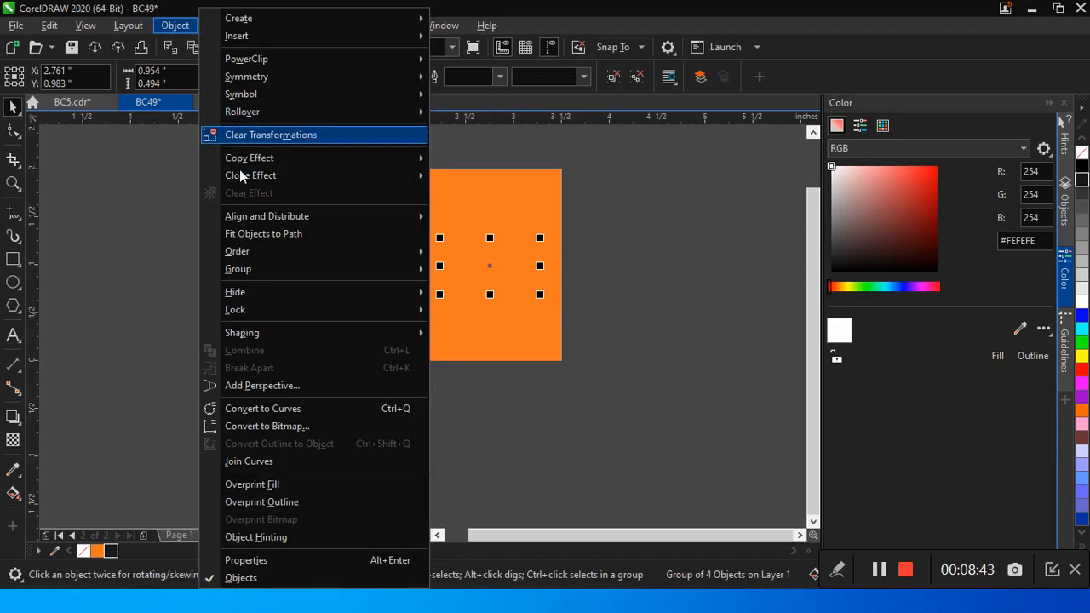
mouse_move(390, 257)
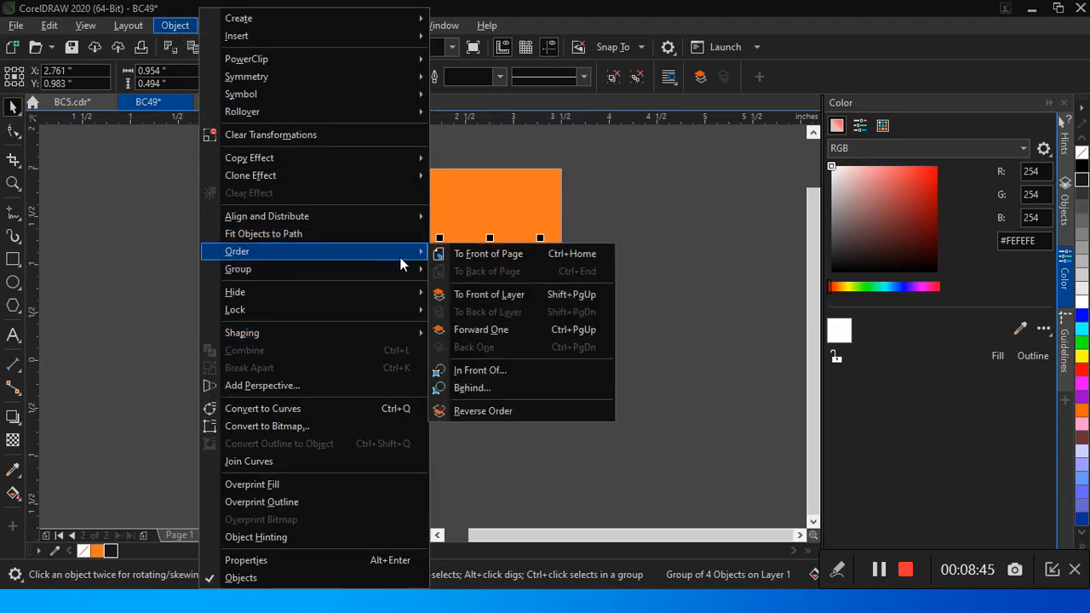
click(477, 255)
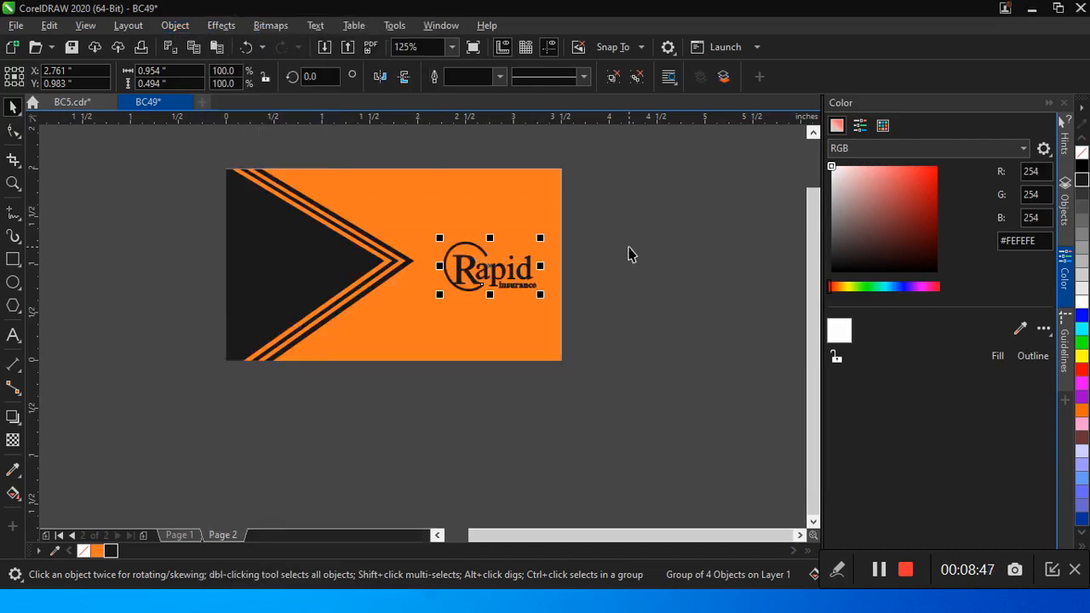
Nudge the Rapid logo up and left to X 2.691 and Y 1.063 inches, beside the arrow tip.
click(608, 283)
key(Up)
key(Up)
key(Left)
key(Left)
key(Left)
key(Left)
key(Up)
key(Up)
key(Left)
key(Left)
key(Left)
key(Left)
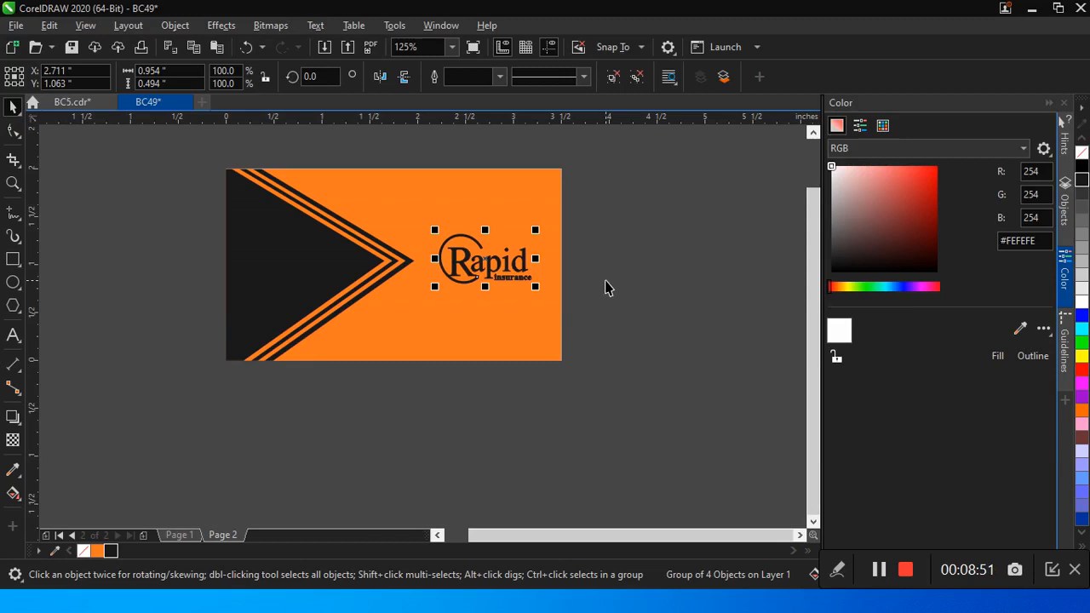
key(Up)
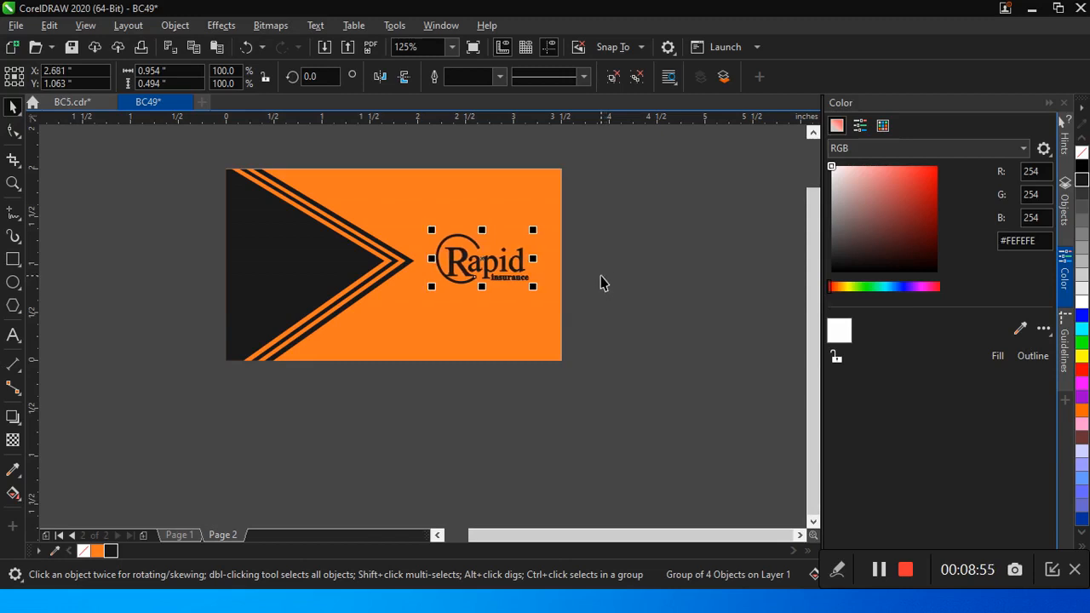
key(Right)
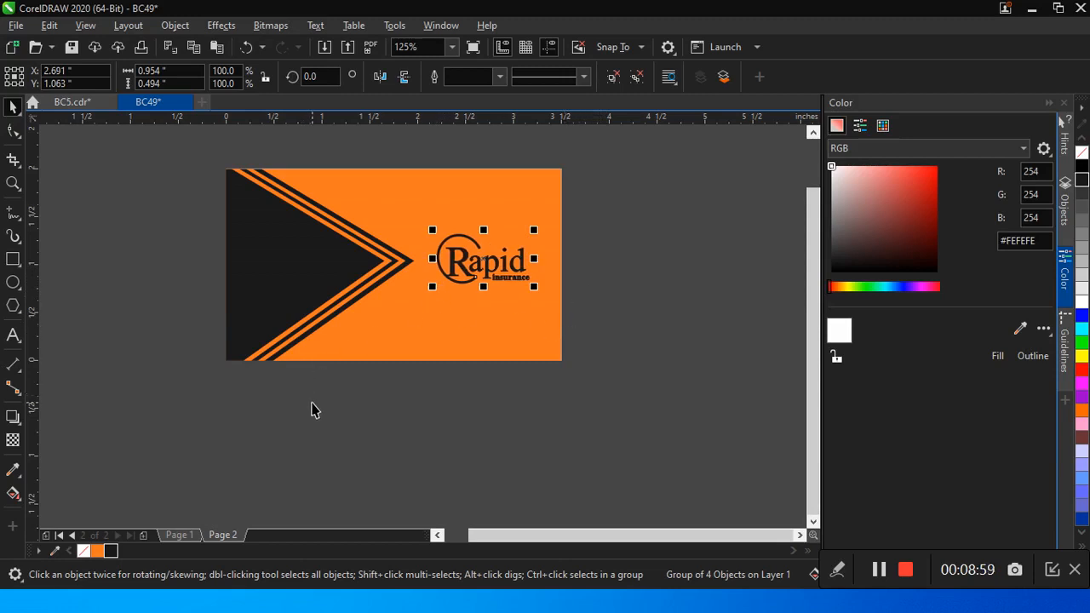
Switch to page 1 of the business card.
click(176, 536)
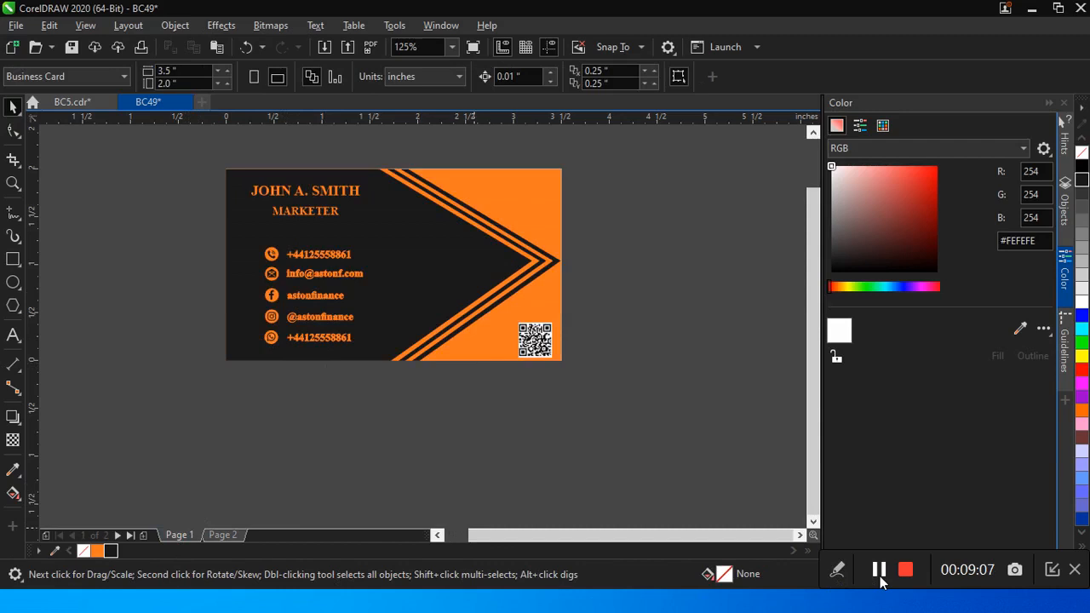
key(alt+Tab)
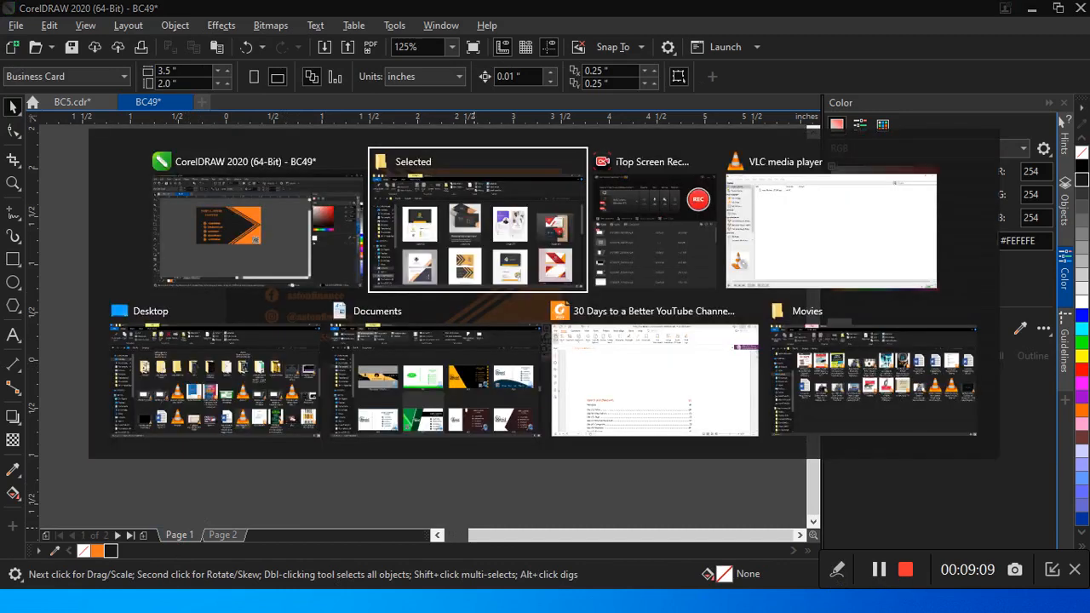
key(alt+Tab)
key(alt+Tab)
click(801, 360)
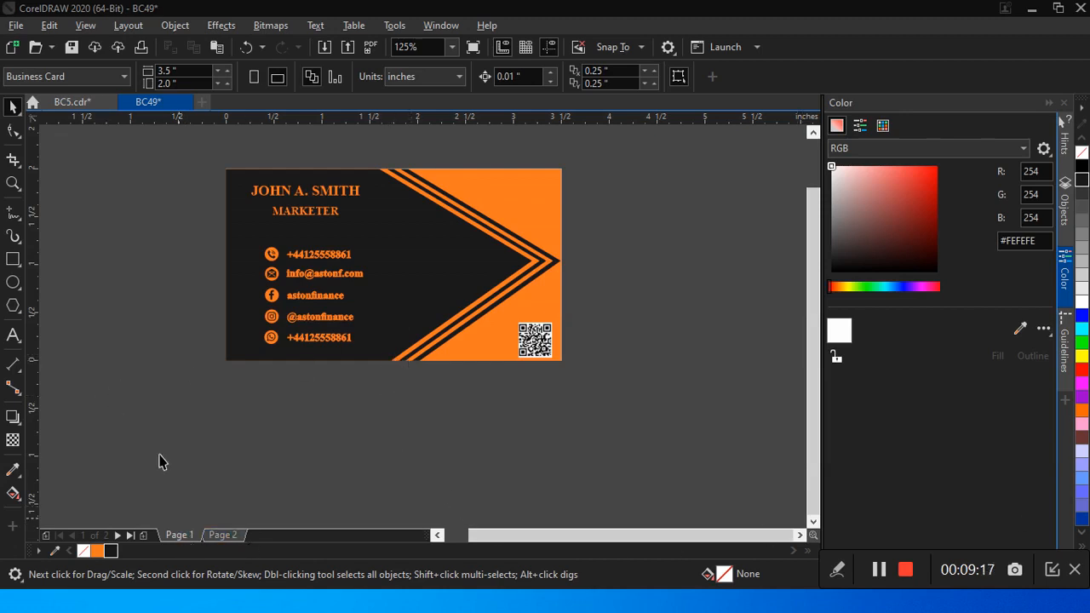
Add a page-sized 3.5 by 2 inch frame rectangle on page 1 and set its outline width to None.
double_click(13, 260)
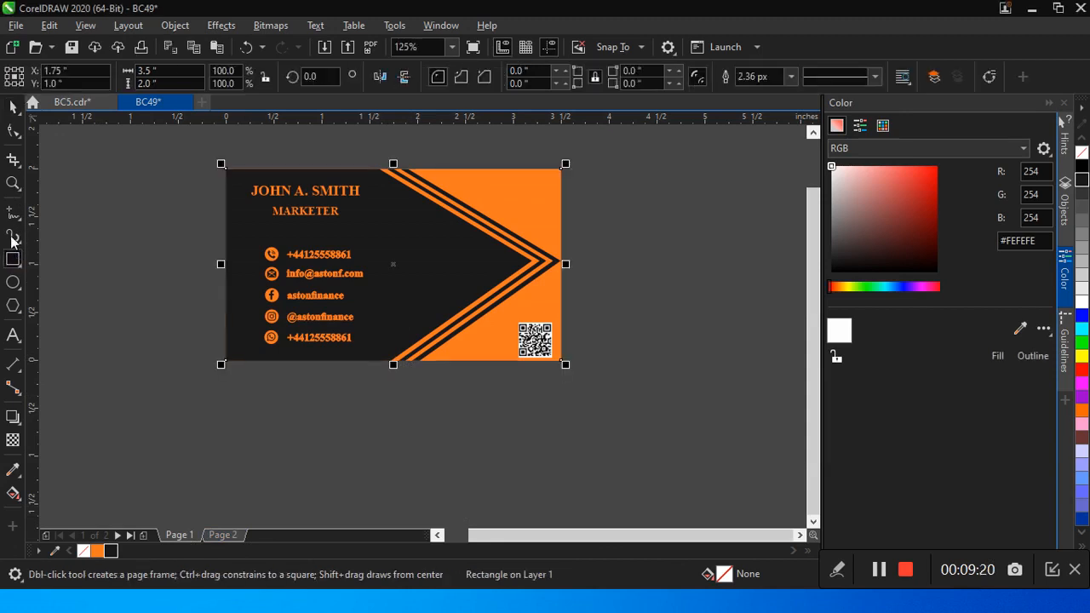
click(10, 109)
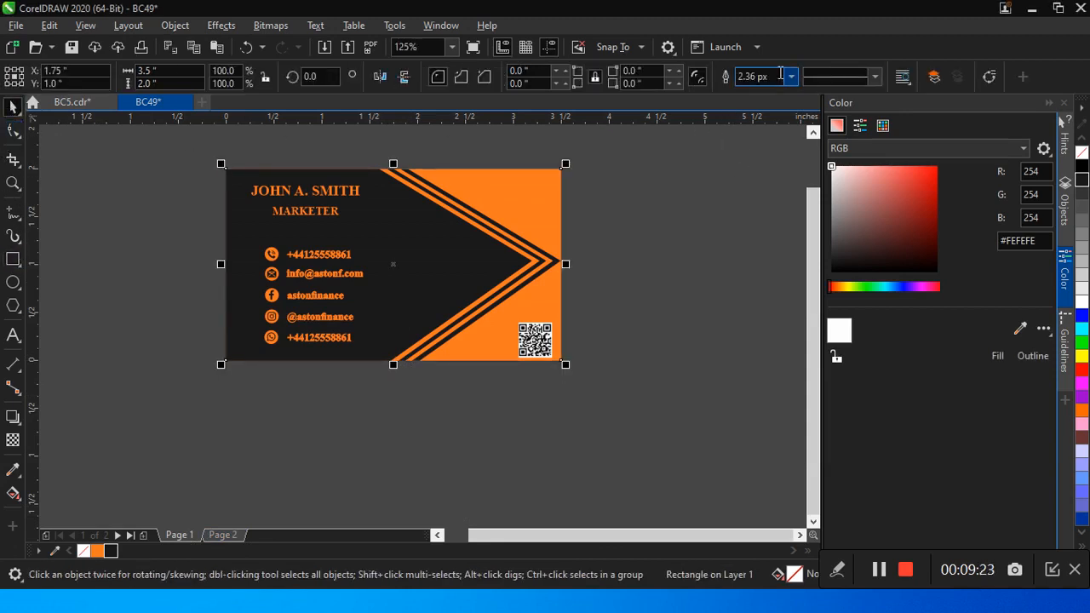
click(791, 77)
click(750, 90)
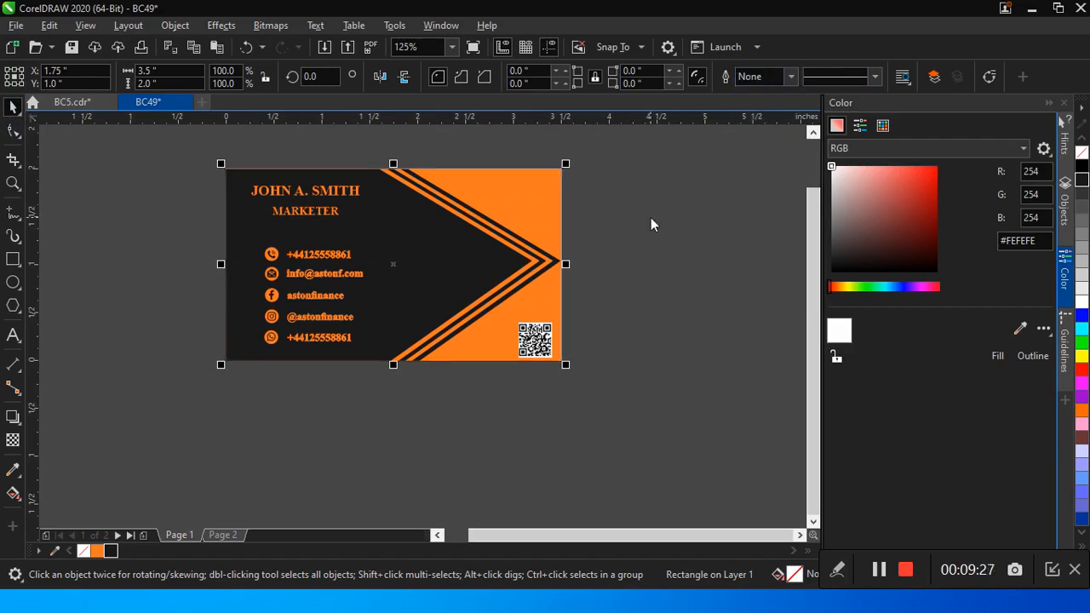
Export page 1 as a PNG to the Designzx folder with RGB Color (24-bit) and transparency.
key(ctrl+e)
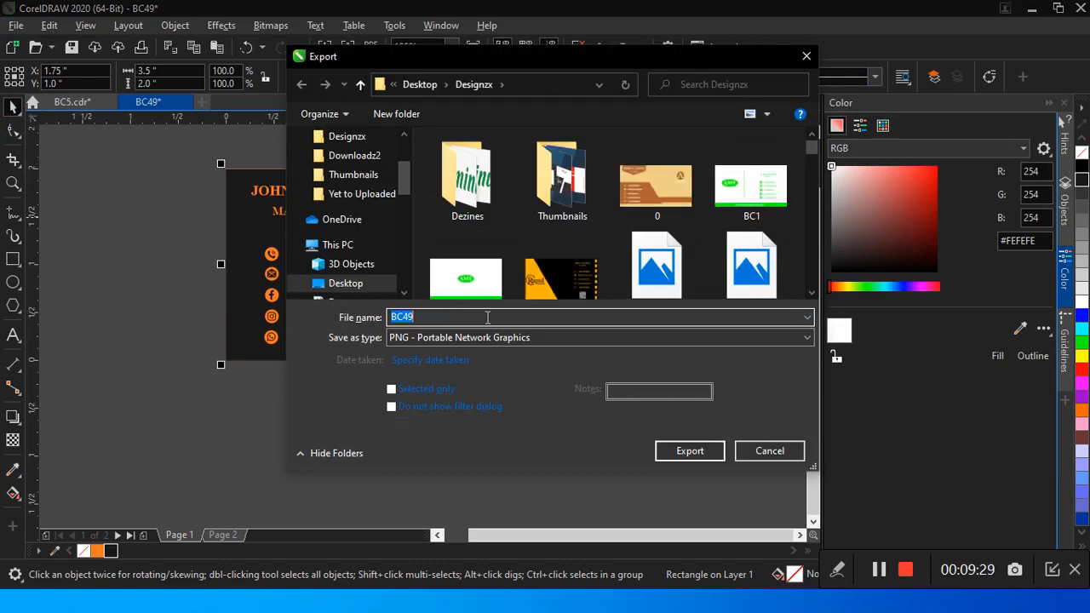
click(720, 453)
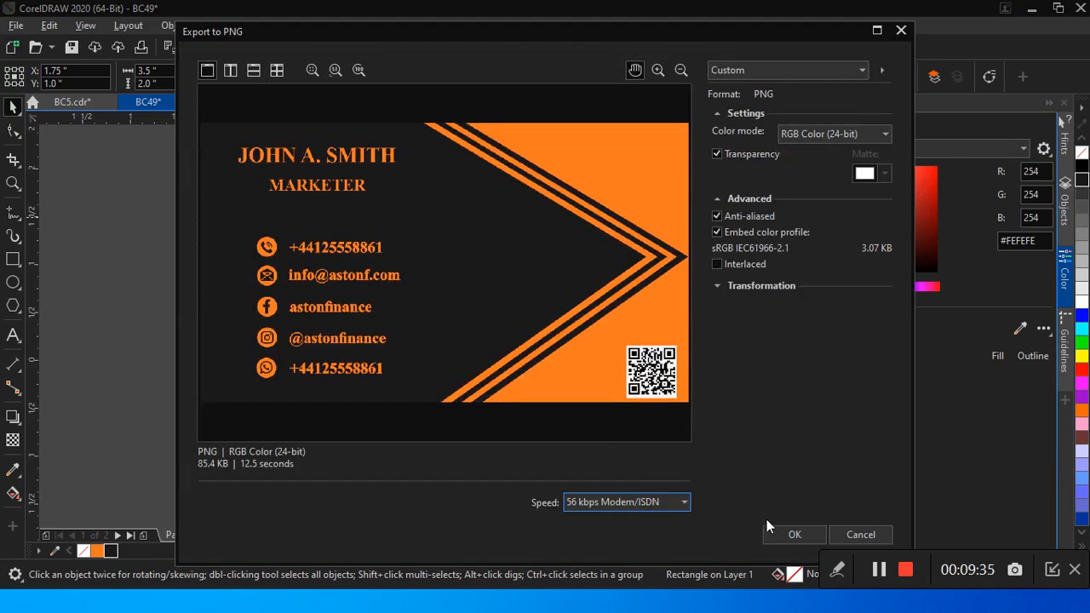
click(791, 535)
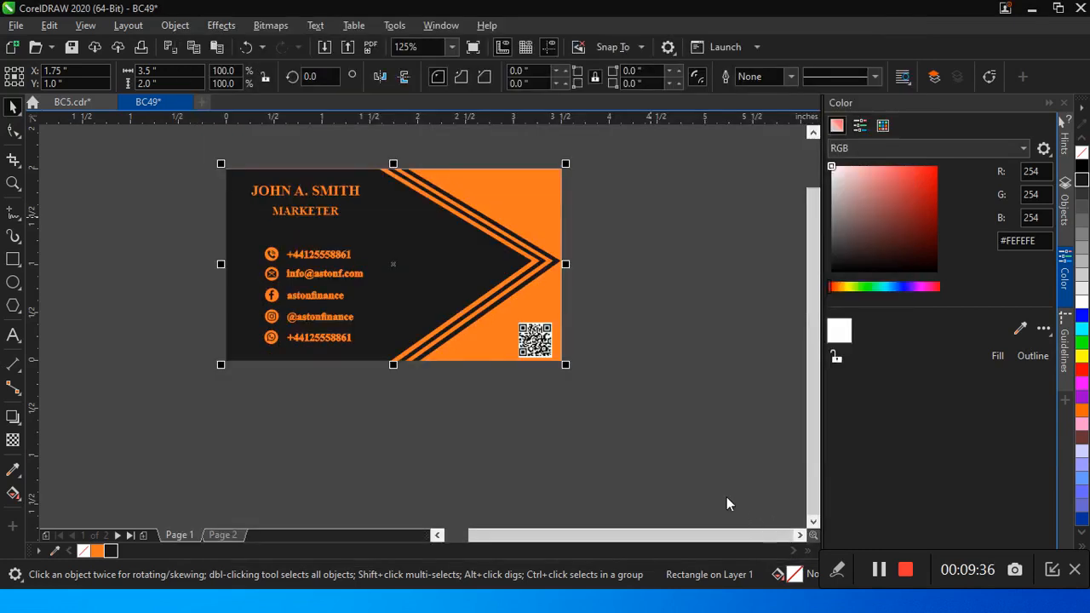
Add a page-sized 3.5 by 2 inch frame rectangle on page 2 and set its outline width to None.
click(217, 535)
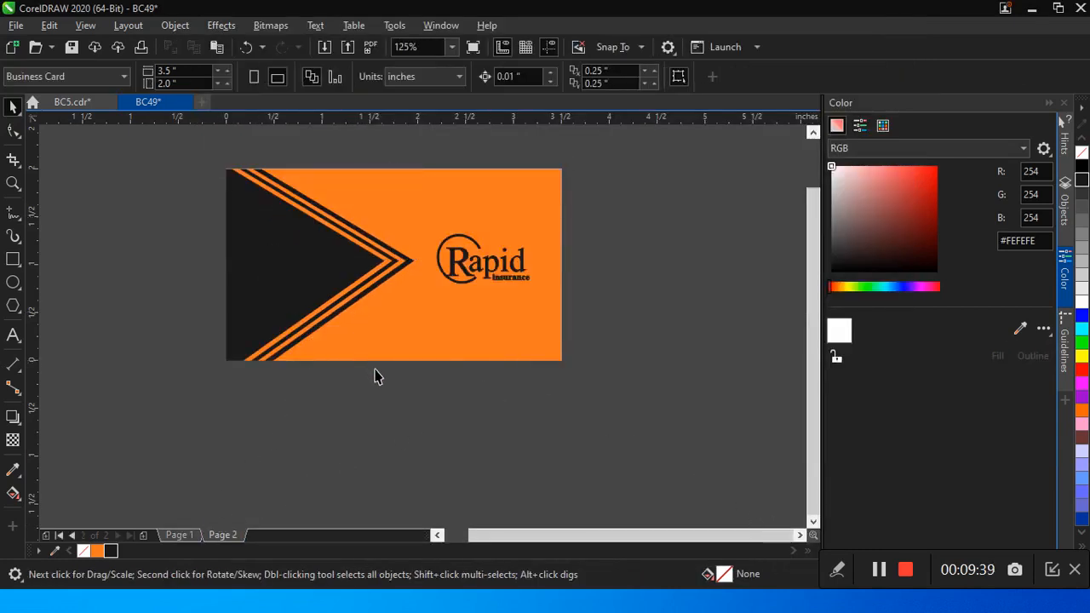
double_click(12, 261)
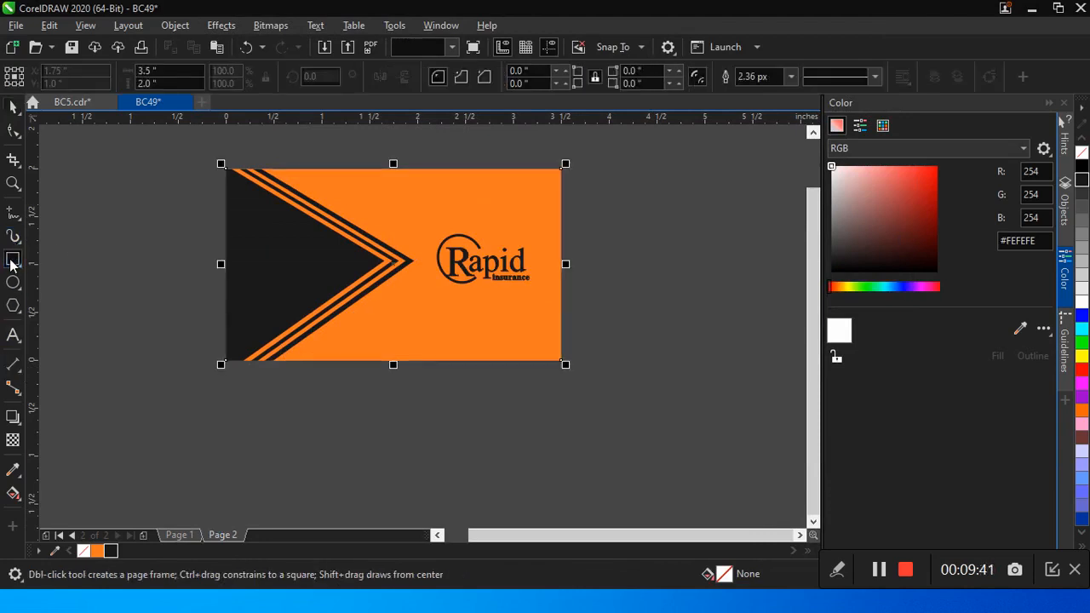
click(14, 111)
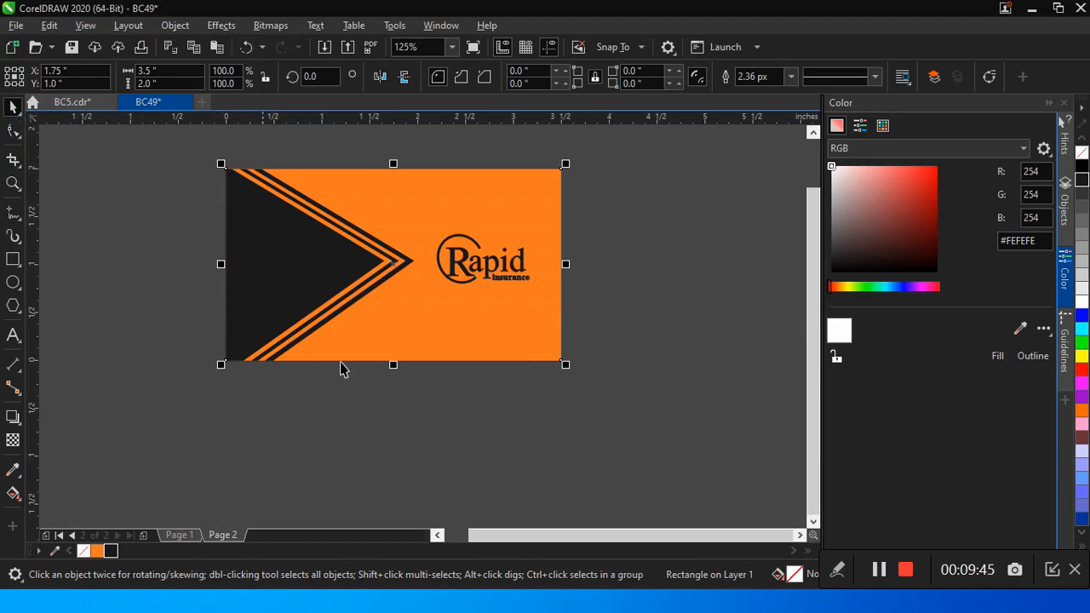
click(789, 78)
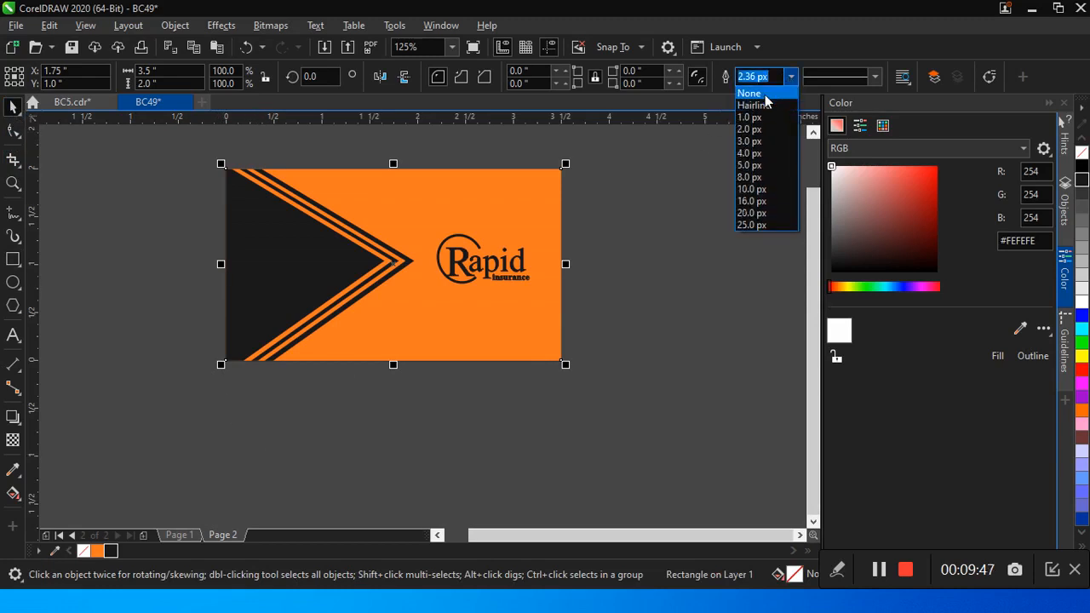
click(764, 95)
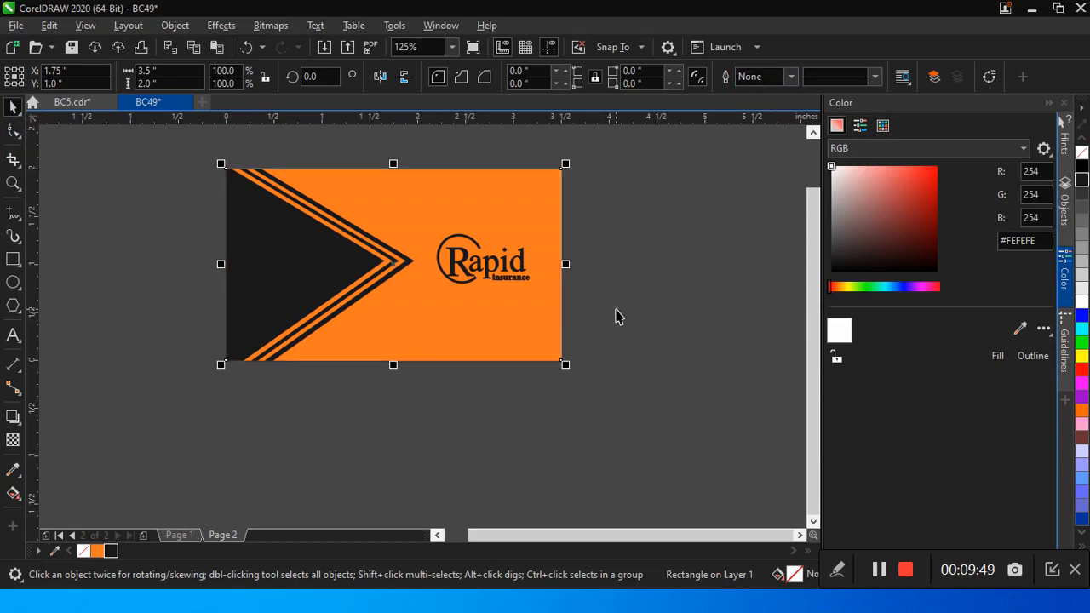
Export page 2 as BC49-BACK in PNG format with RGB Color (24-bit) and transparency, and view the exported back image in Photos.
key(Right)
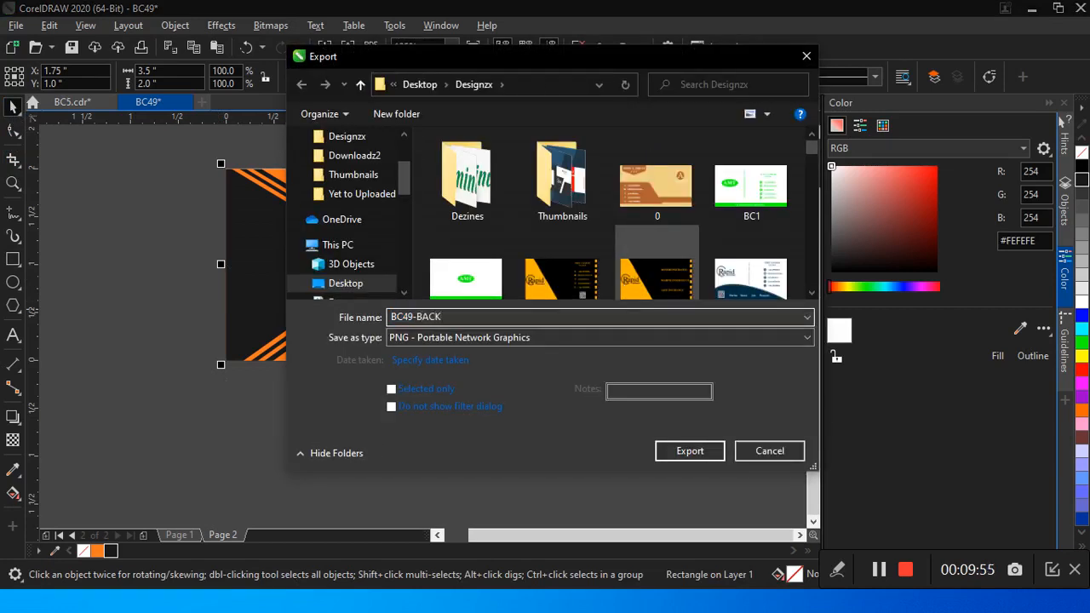
click(702, 456)
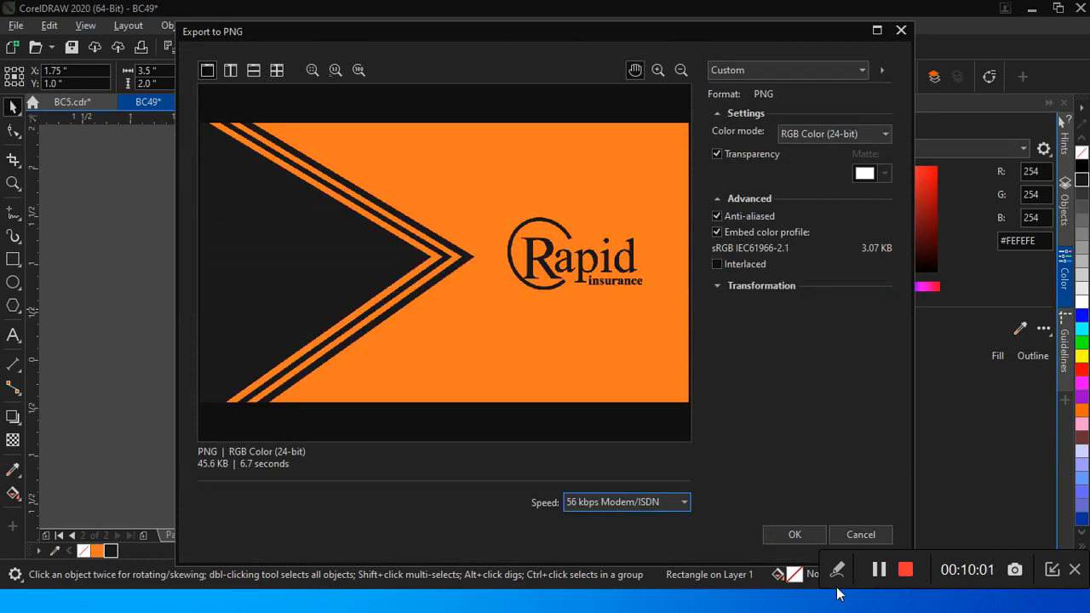
click(794, 535)
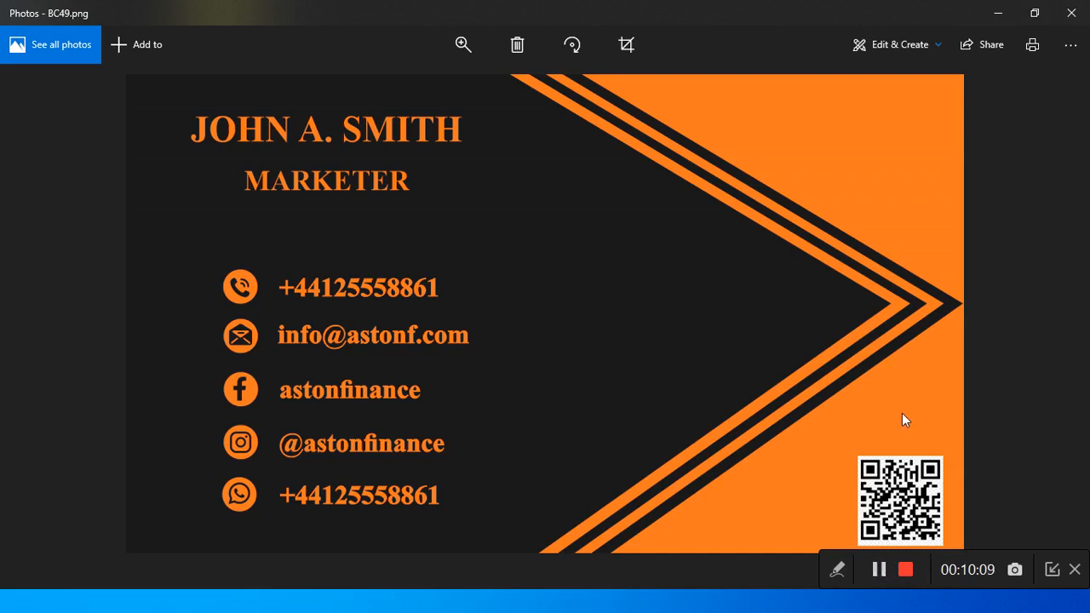
key(Right)
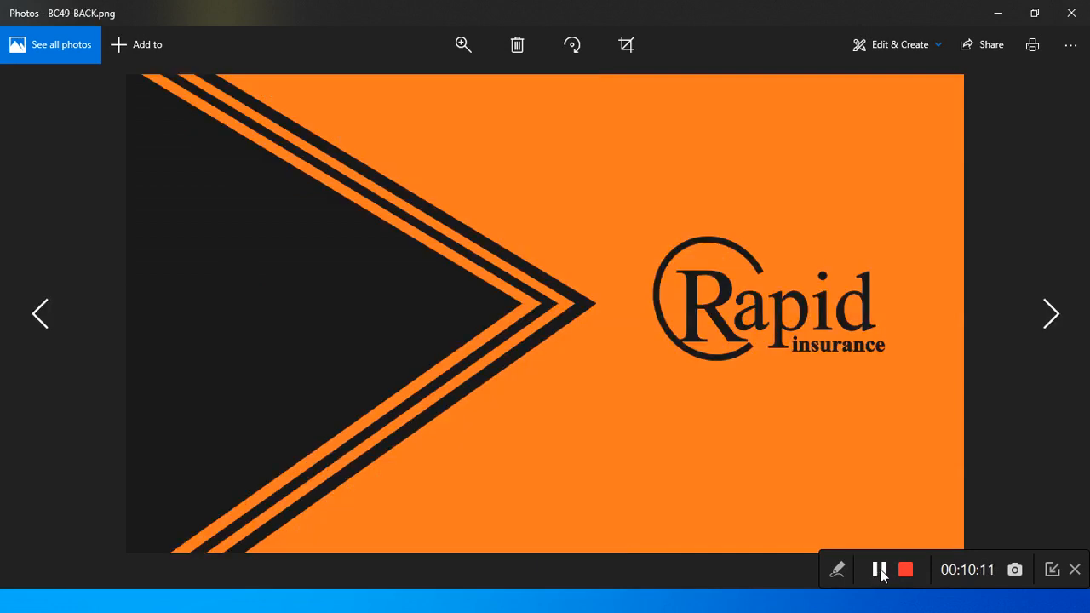